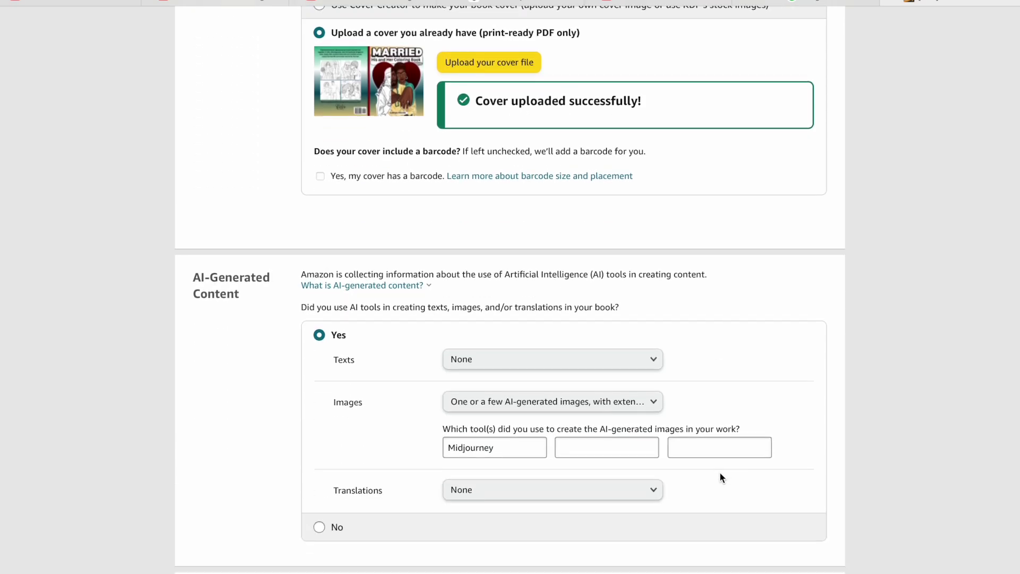
# - Recolour the cover with a blue back background, an orange spine and white title text
pyautogui.click(379, 379)
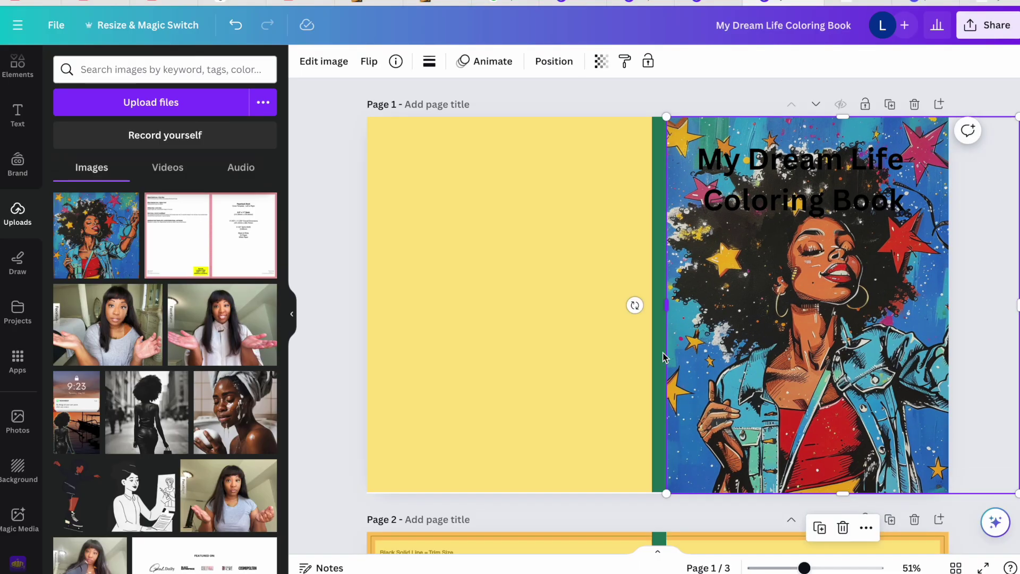
pyautogui.click(374, 62)
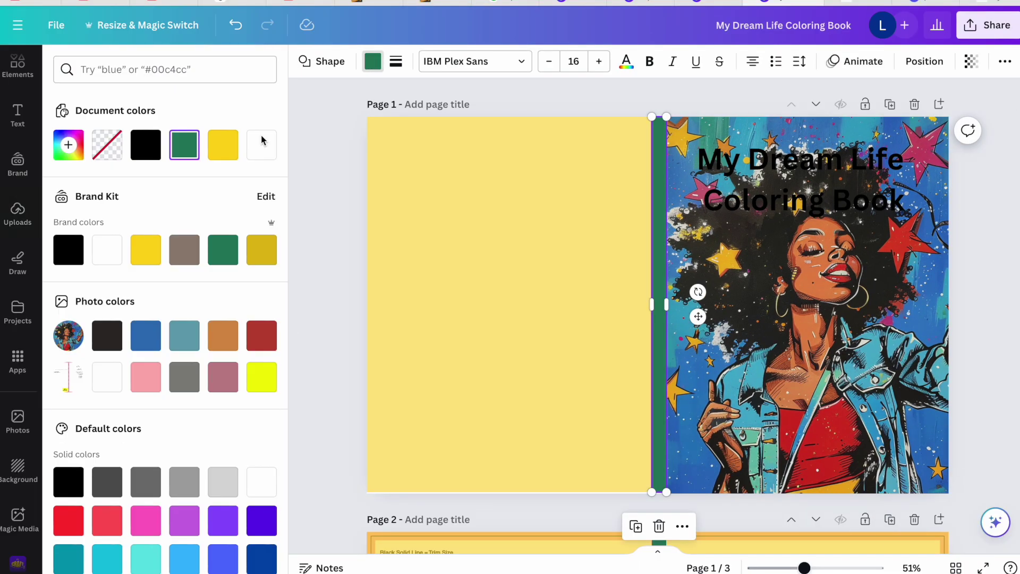
pyautogui.click(146, 374)
pyautogui.click(261, 374)
pyautogui.click(184, 374)
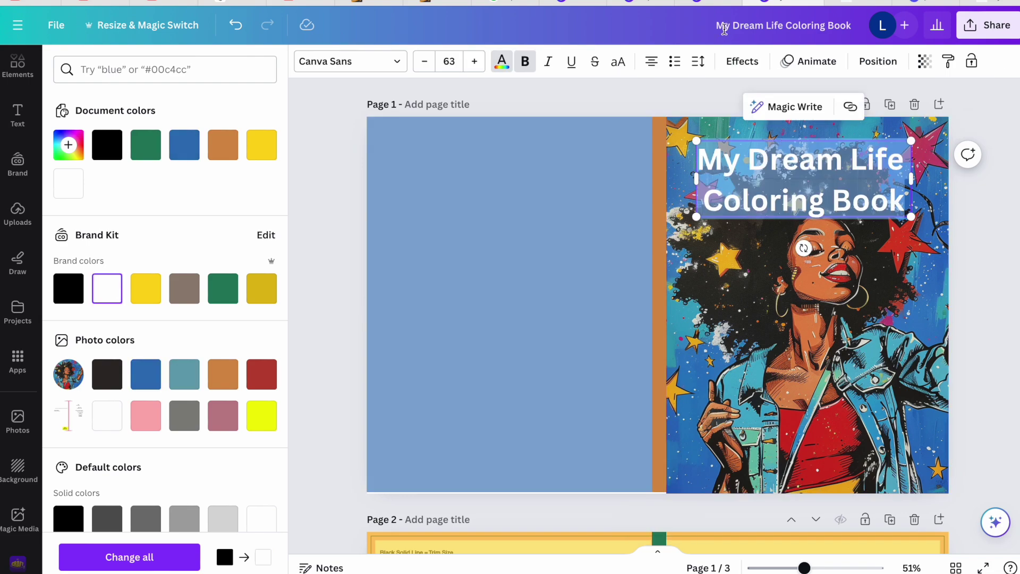
# - Apply a black Outline effect with thickness 50 to the cover title and enlarge the title
pyautogui.click(742, 61)
pyautogui.click(241, 242)
pyautogui.click(182, 158)
pyautogui.click(241, 243)
pyautogui.click(266, 364)
pyautogui.click(85, 271)
pyautogui.click(693, 216)
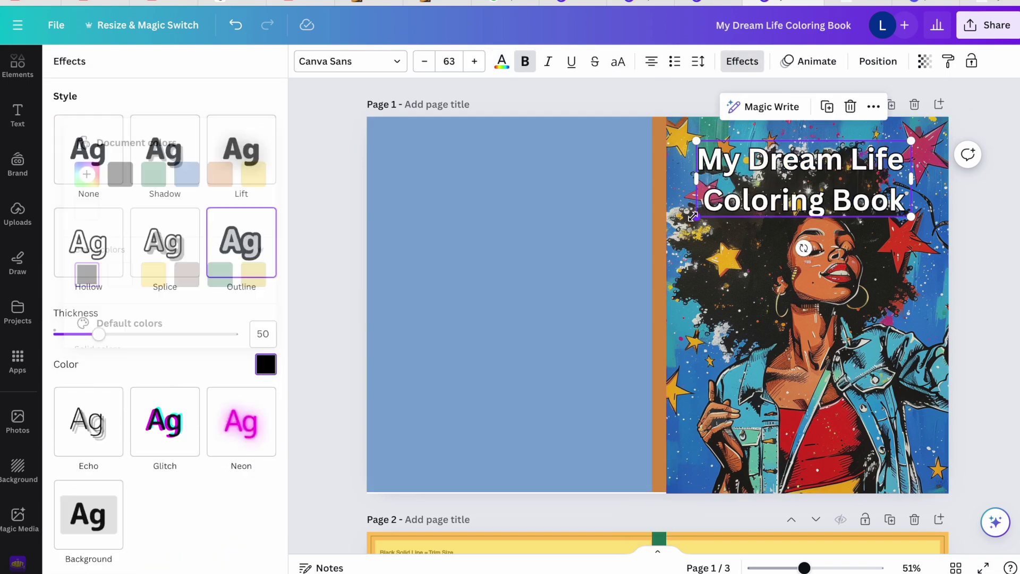
pyautogui.moveTo(692, 216); pyautogui.dragTo(666, 228)
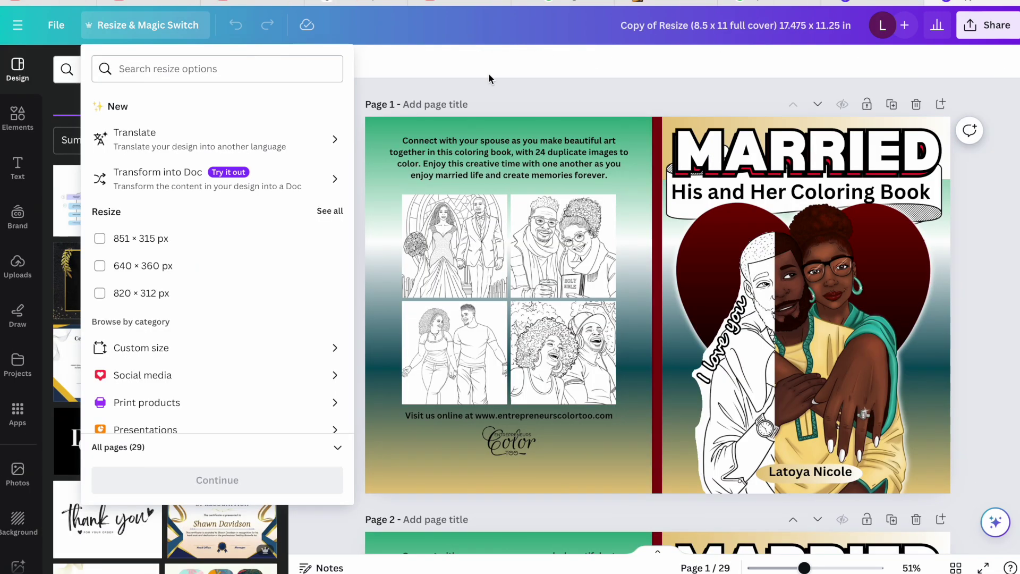
# - Open the custom size options for resizing the My Dream Life Coloring Book design
pyautogui.click(147, 26)
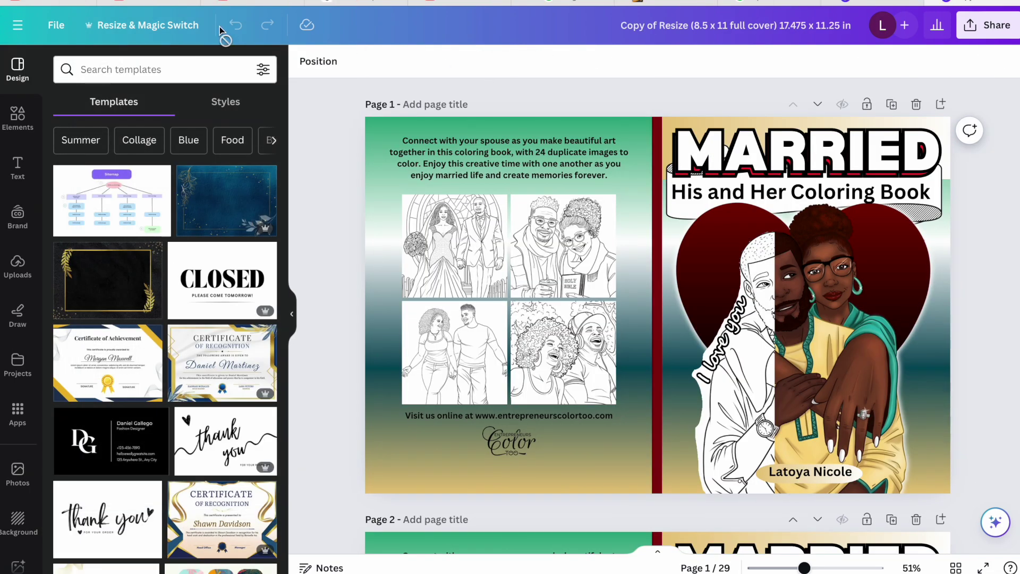
pyautogui.click(146, 27)
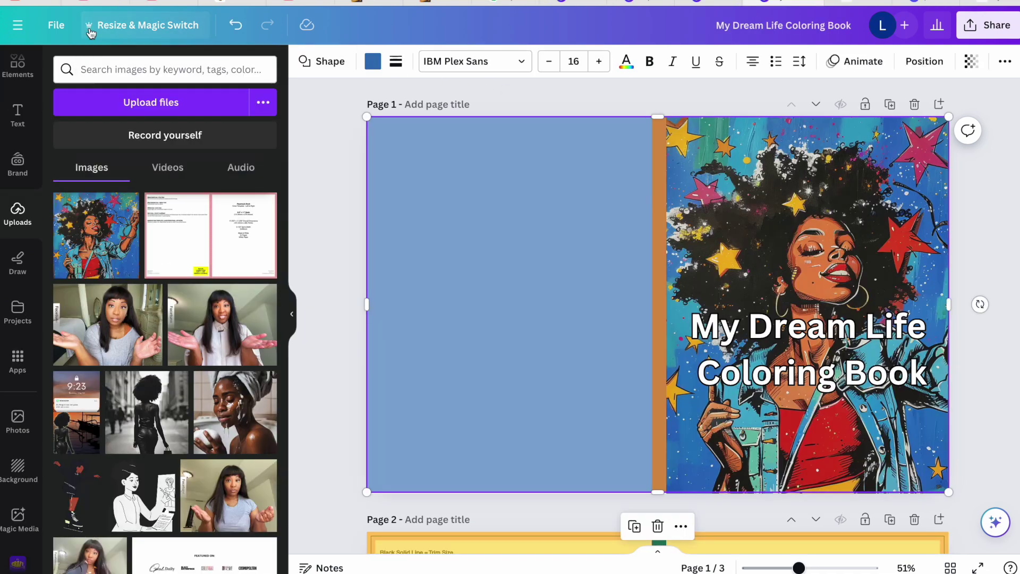
pyautogui.click(144, 25)
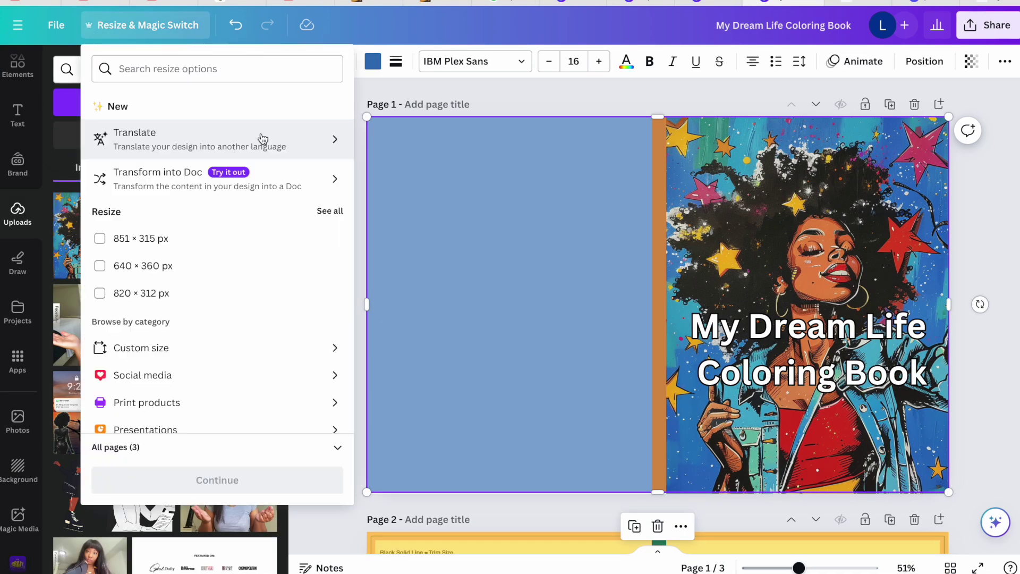
pyautogui.click(223, 343)
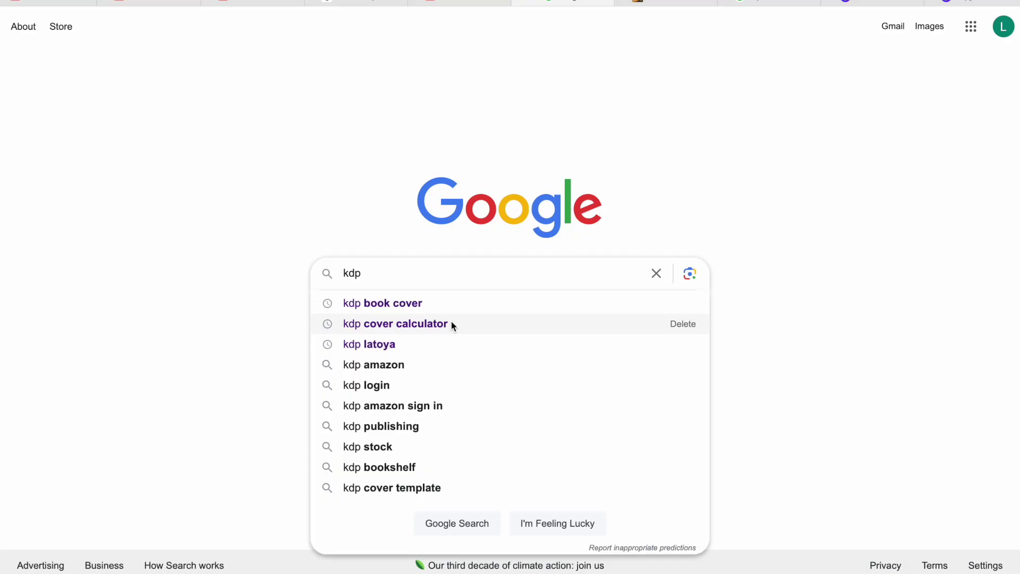
# - Search Google for "kdp cover calculator" and open Amazon's KDP Cover Calculator page
pyautogui.write('co')
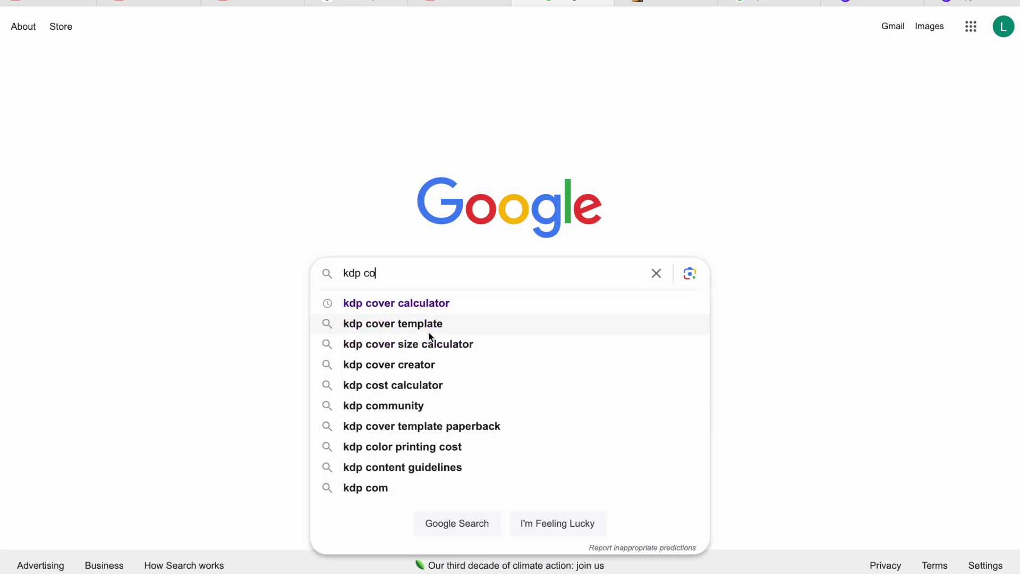
pyautogui.click(432, 301)
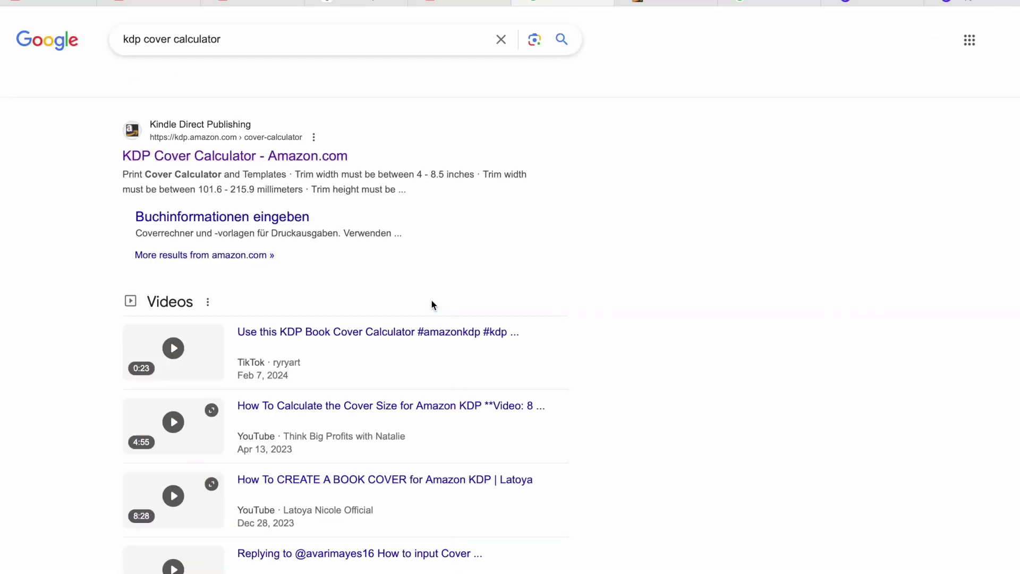
pyautogui.click(316, 155)
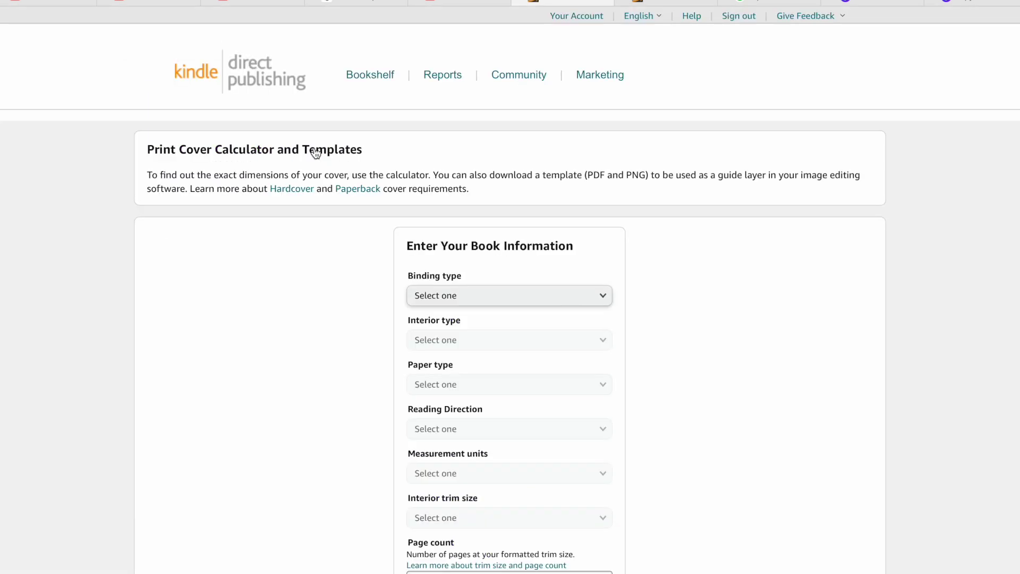
# - Set the book's binding type to Paperback, interior type to Black & white and paper type to White paper
pyautogui.scroll(-1, 722, 342)
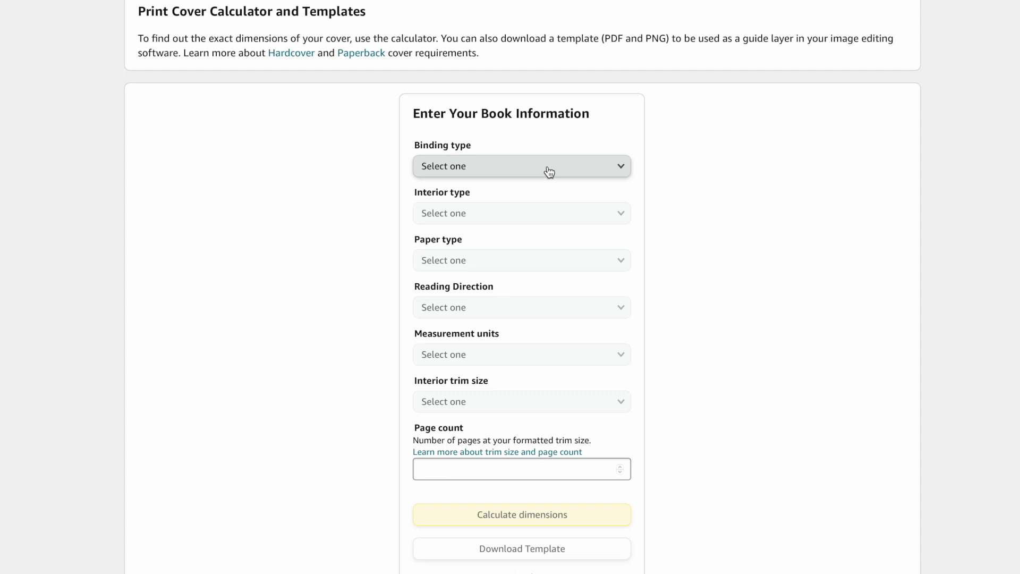
pyautogui.click(550, 172)
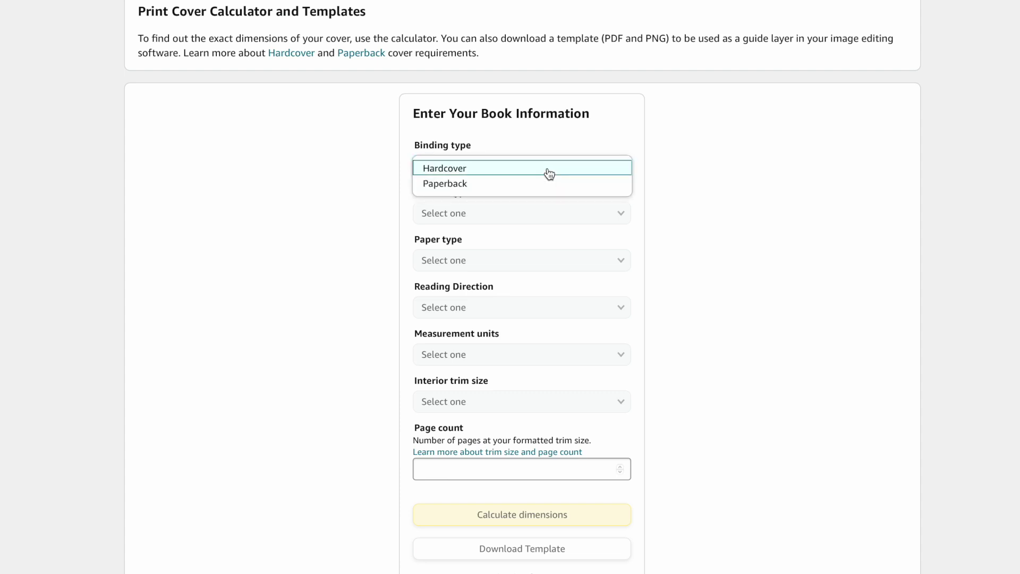
pyautogui.click(520, 189)
pyautogui.click(503, 214)
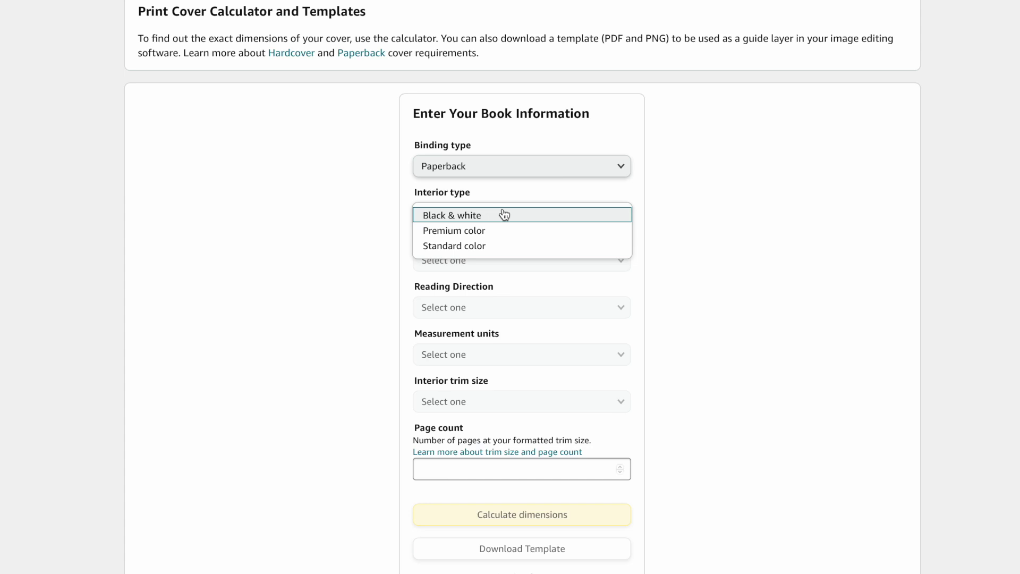
pyautogui.click(501, 216)
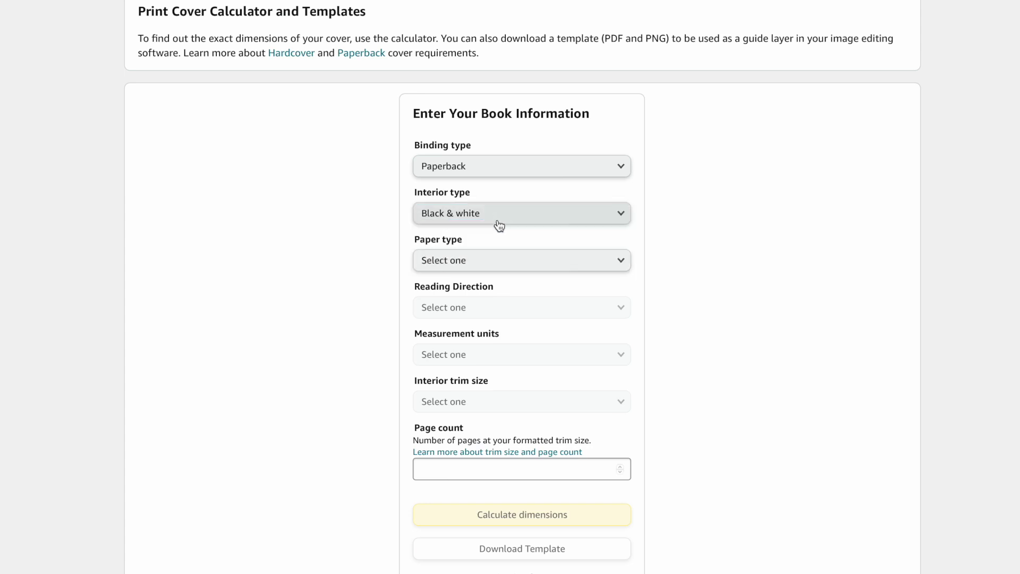
pyautogui.click(491, 258)
pyautogui.click(476, 281)
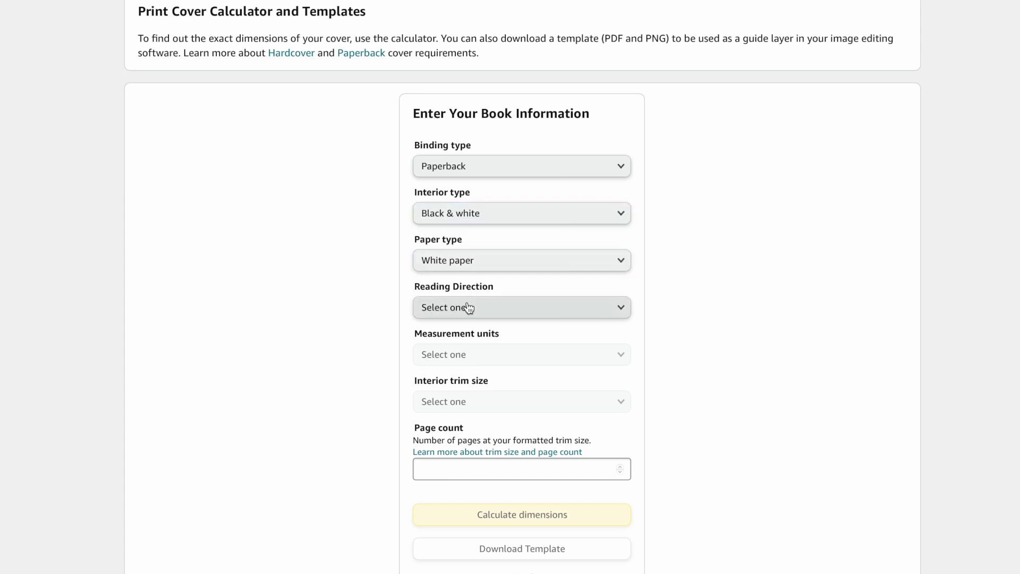
# - Set the reading direction to Left to Right, measurement units to Inches and interior trim size to 8.5 x 11 in
pyautogui.click(468, 308)
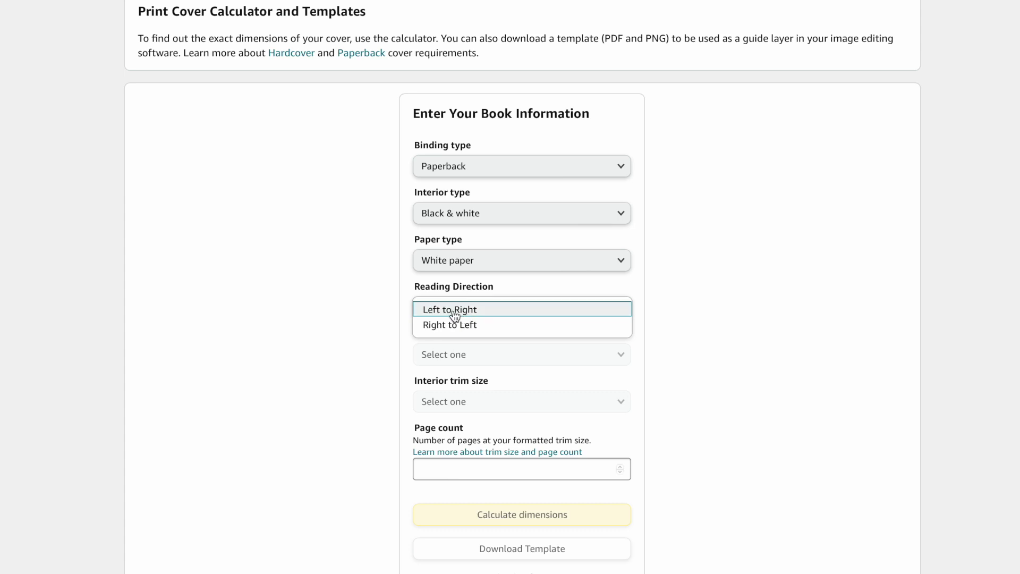
pyautogui.click(455, 311)
pyautogui.click(460, 356)
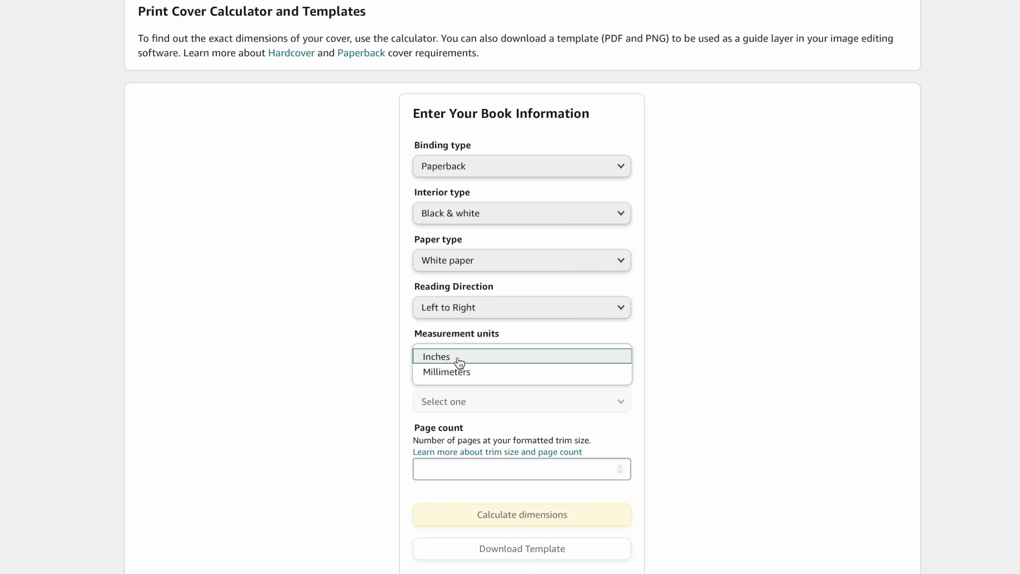
pyautogui.click(459, 359)
pyautogui.click(458, 404)
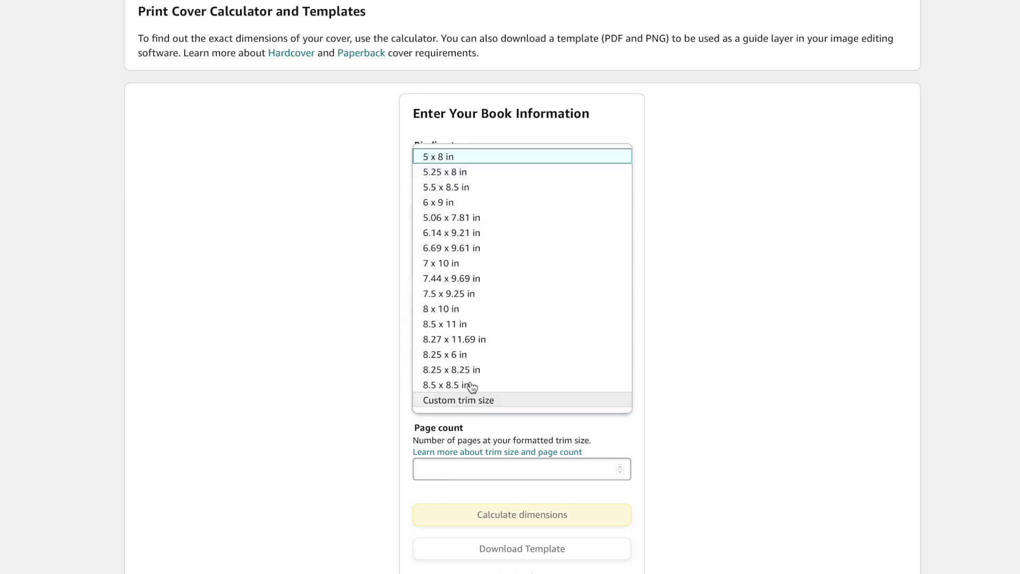
pyautogui.click(490, 325)
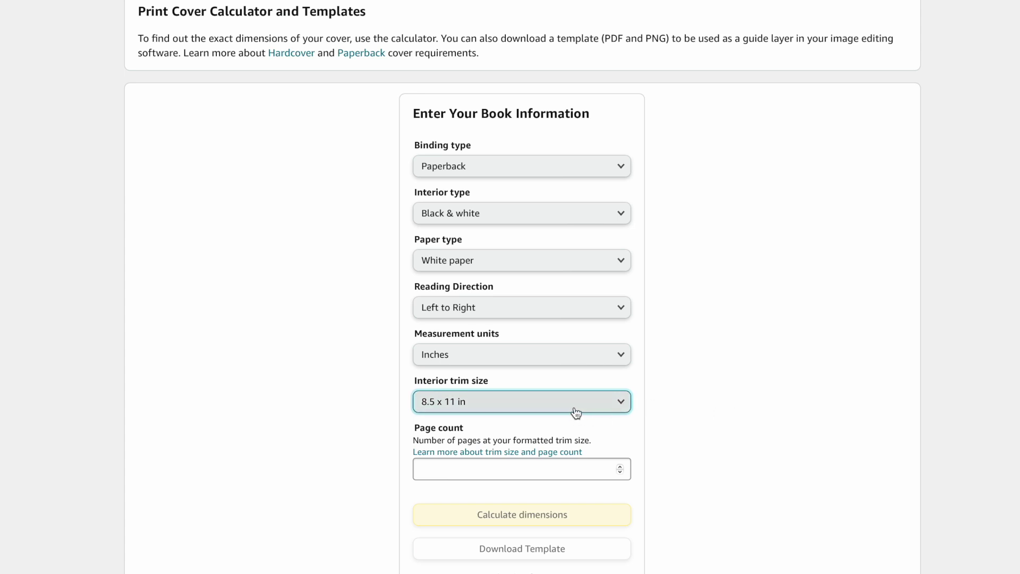
# - Enter a page count of 54 and calculate the cover dimensions
pyautogui.scroll(-2, 772, 407)
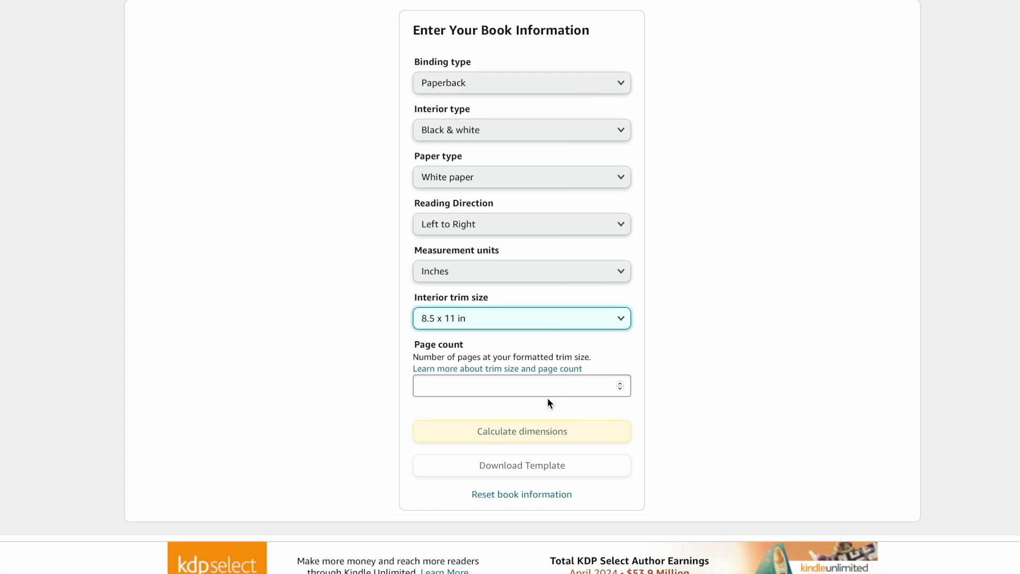
pyautogui.click(526, 387)
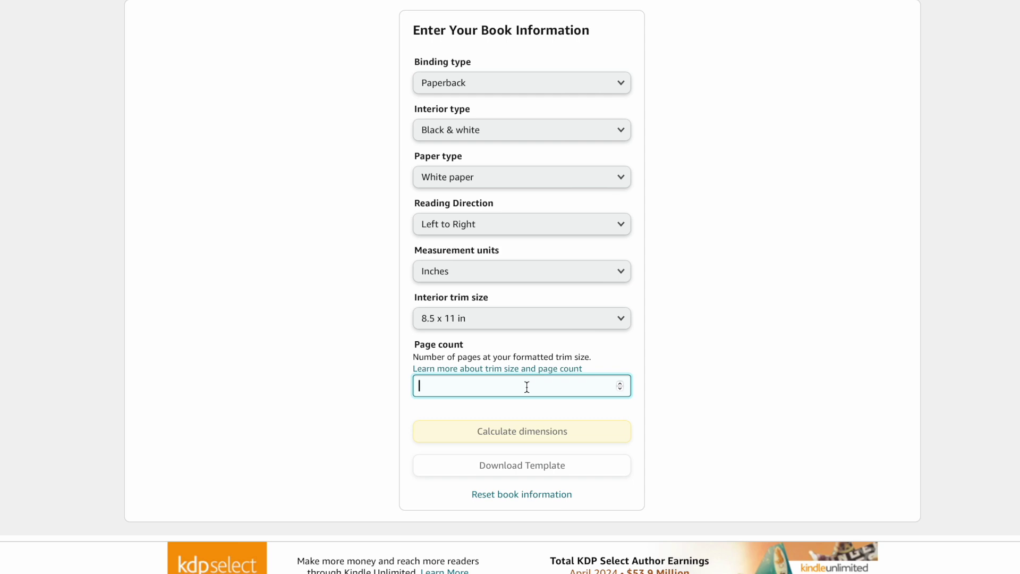
pyautogui.write('54')
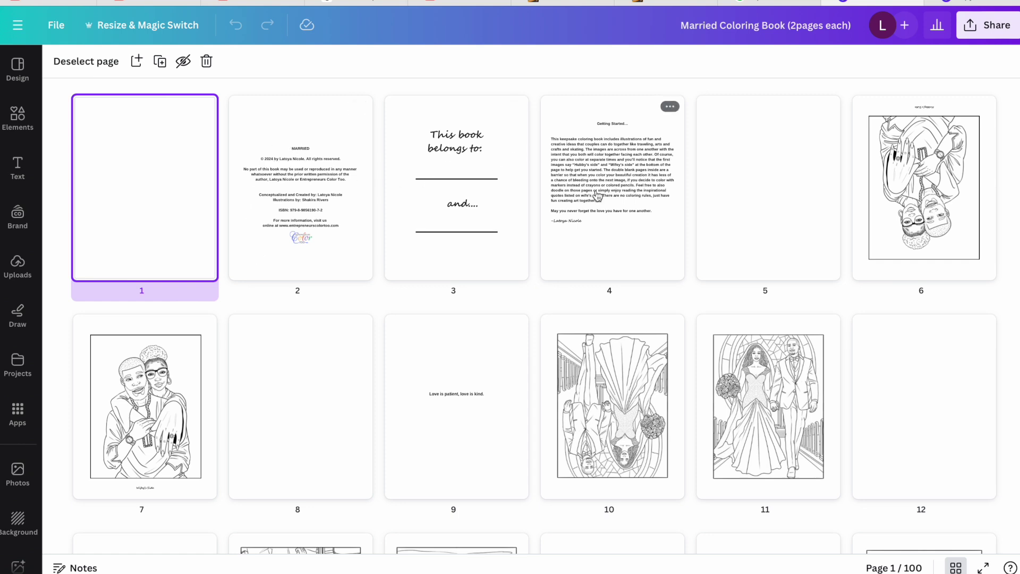
pyautogui.scroll(-3, 479, 407)
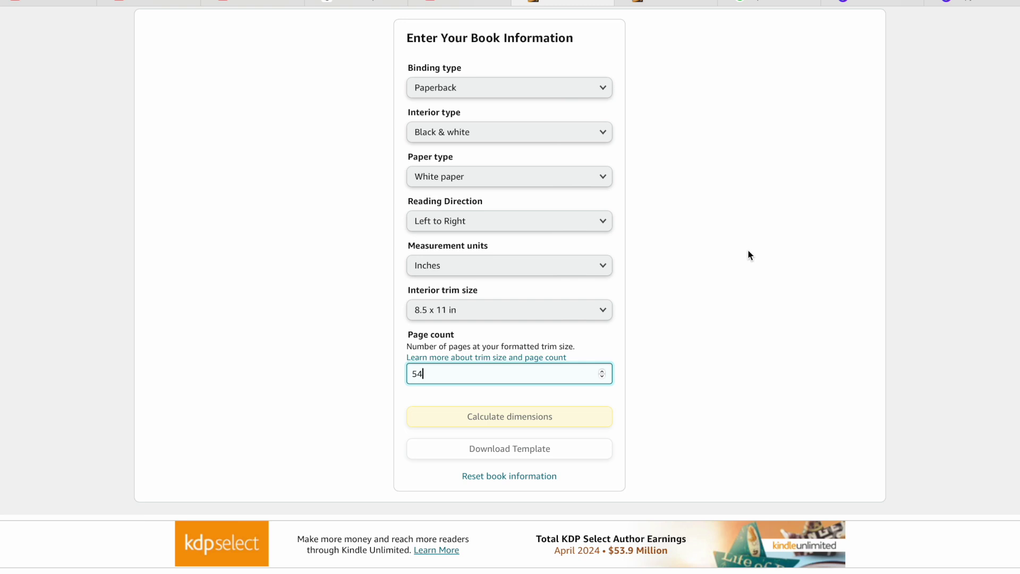
pyautogui.click(691, 393)
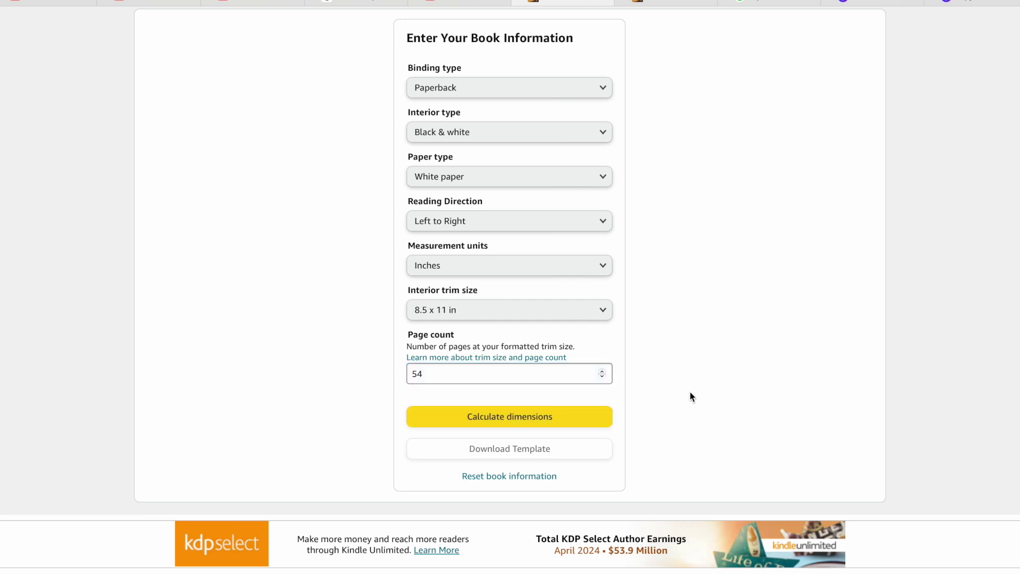
pyautogui.click(521, 419)
# - Examine the calculated dimensions table for the full cover's width and height
pyautogui.scroll(-1, 521, 416)
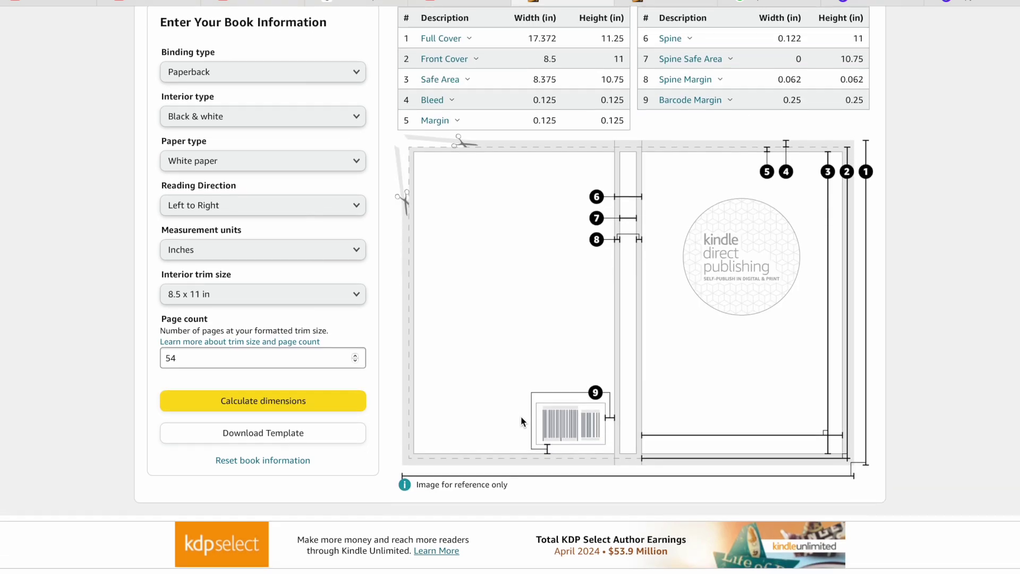
pyautogui.scroll(4, 521, 416)
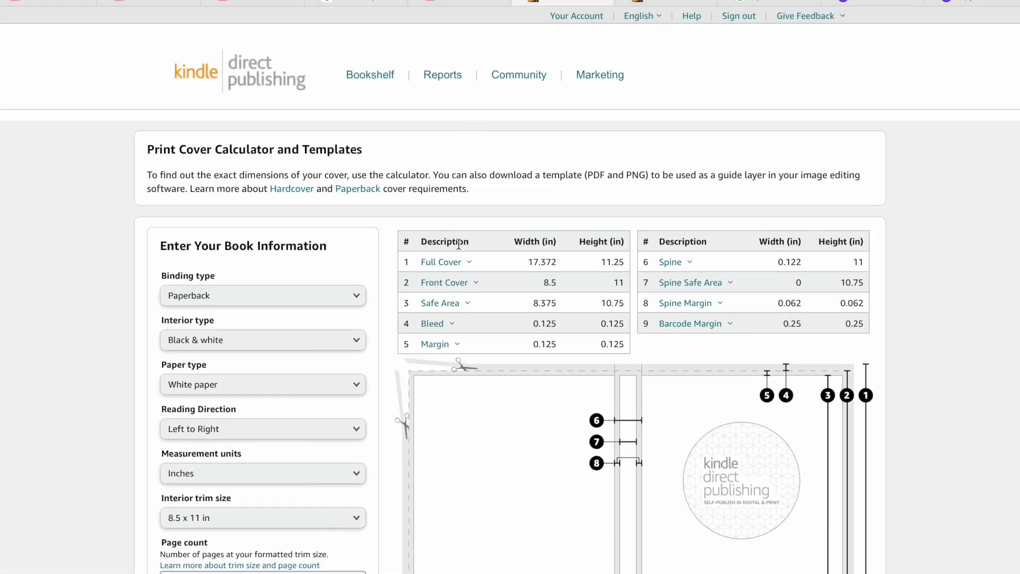
pyautogui.scroll(-1, 409, 210)
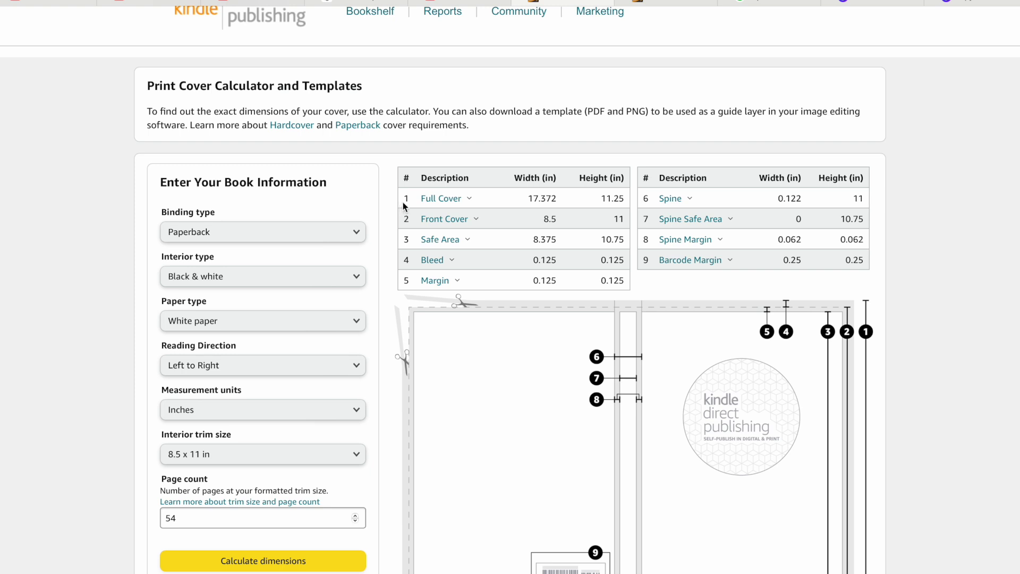
pyautogui.moveTo(420, 200); pyautogui.dragTo(628, 199)
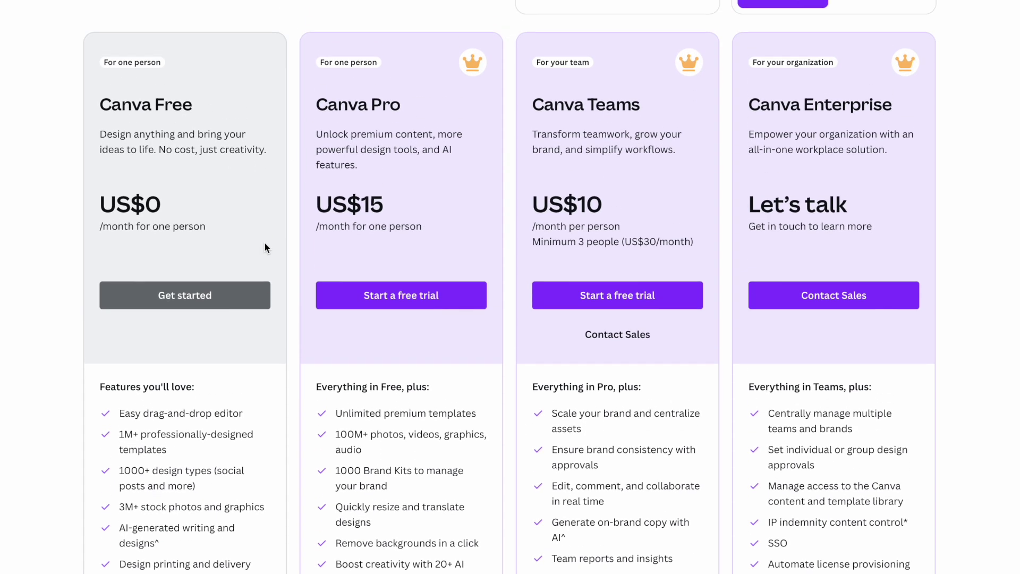
# - Compare the prices and features of the Canva Free, Pro, Teams and Enterprise plans
pyautogui.scroll(-2, 267, 248)
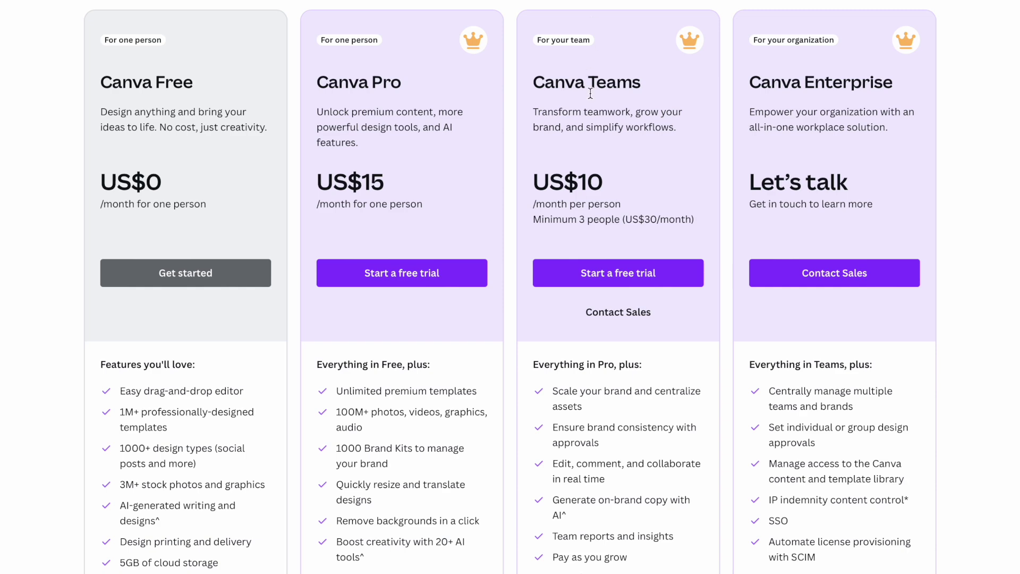
pyautogui.scroll(1, 590, 93)
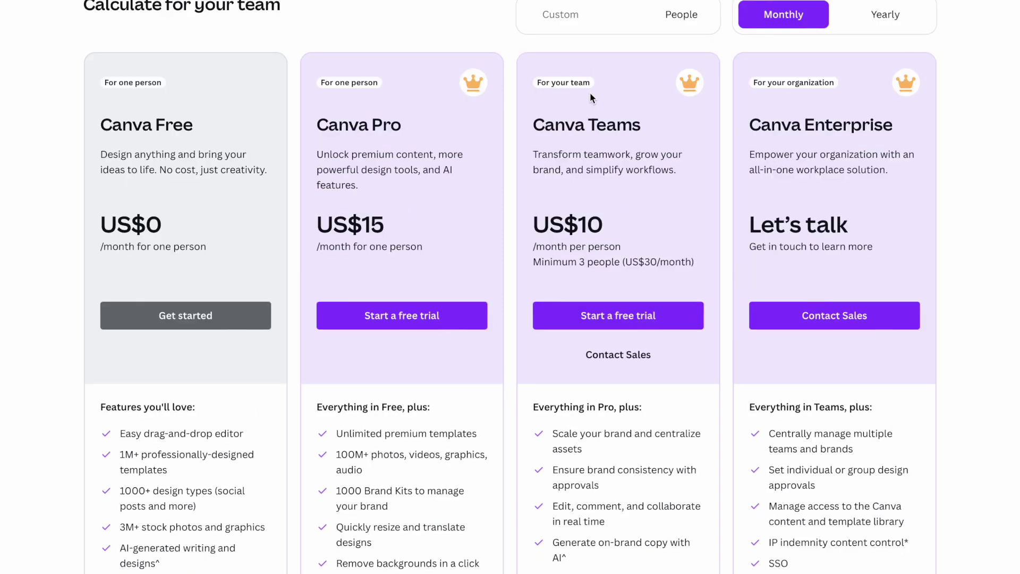
pyautogui.scroll(-1, 590, 98)
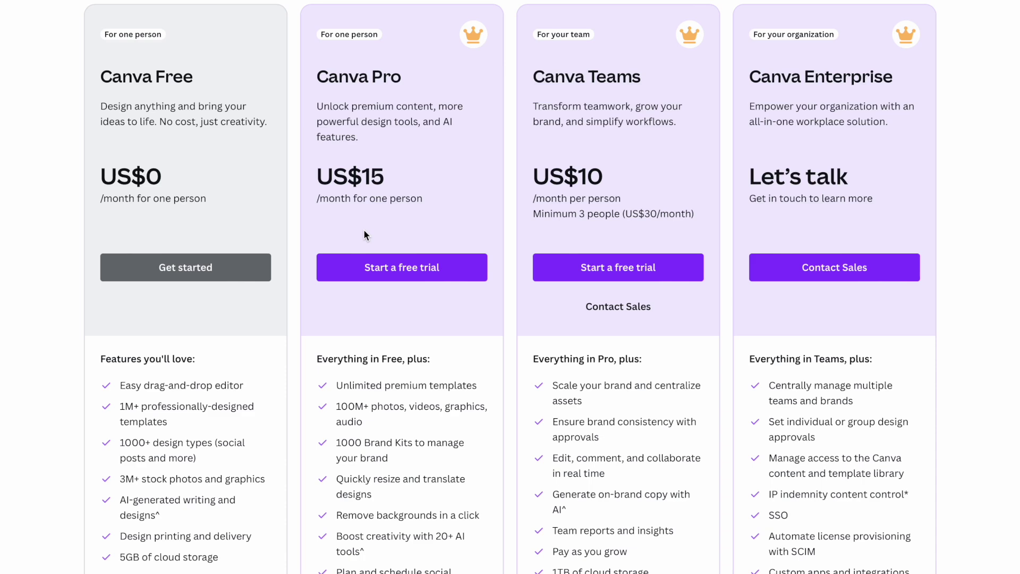
pyautogui.scroll(1, 421, 349)
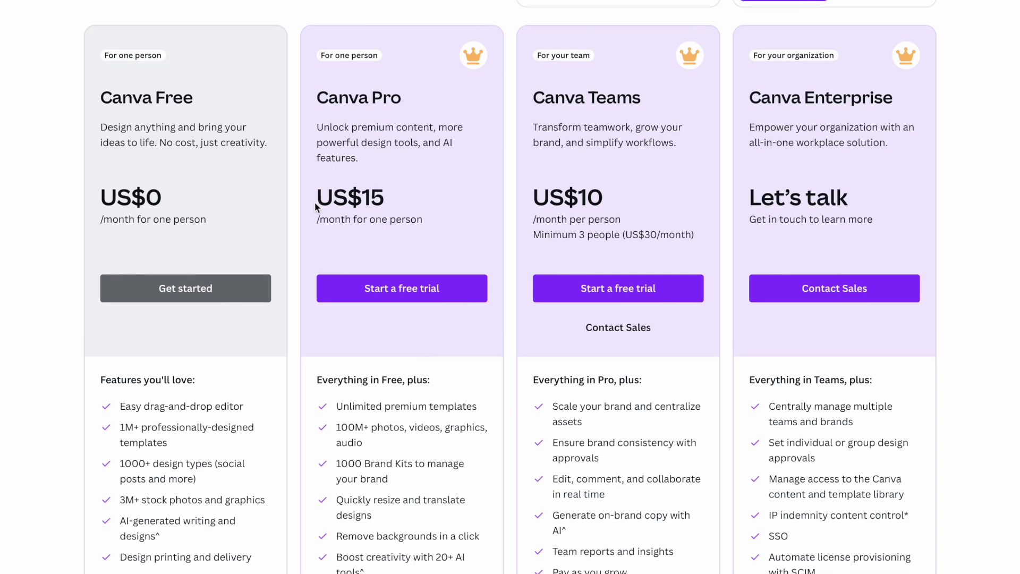
pyautogui.scroll(-1, 317, 206)
pyautogui.scroll(3, 318, 206)
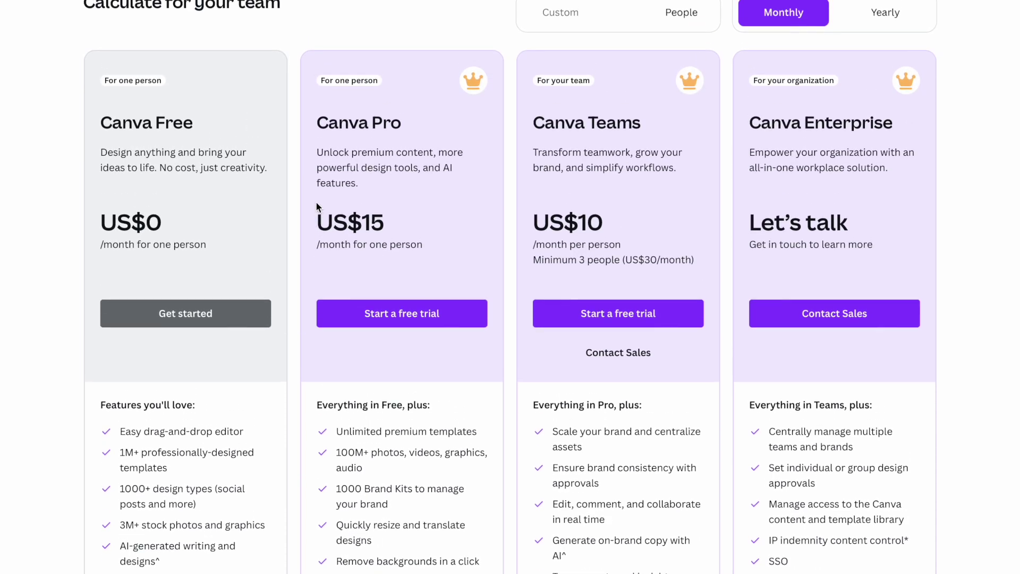
pyautogui.scroll(-1, 316, 207)
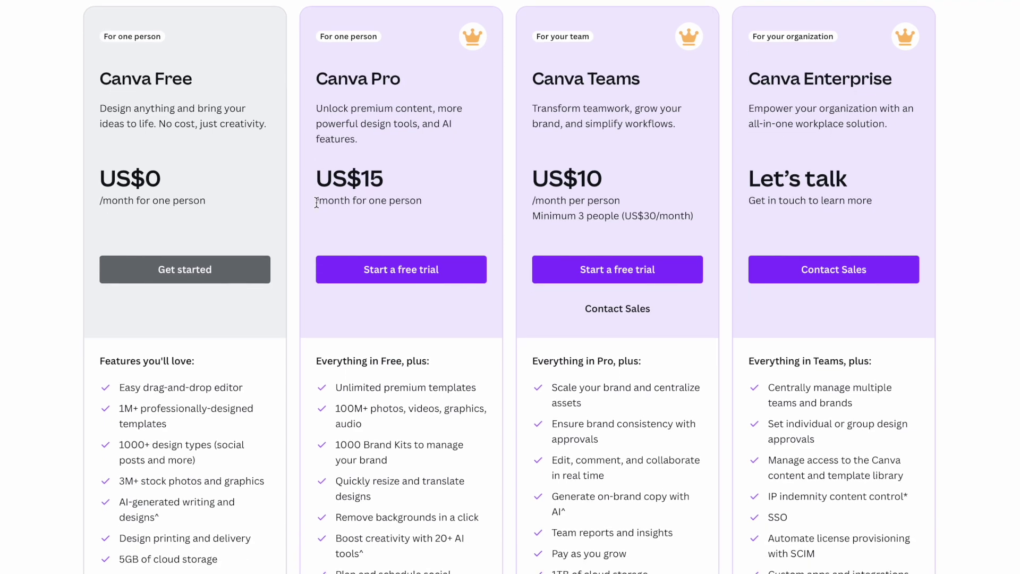
pyautogui.scroll(1, 316, 203)
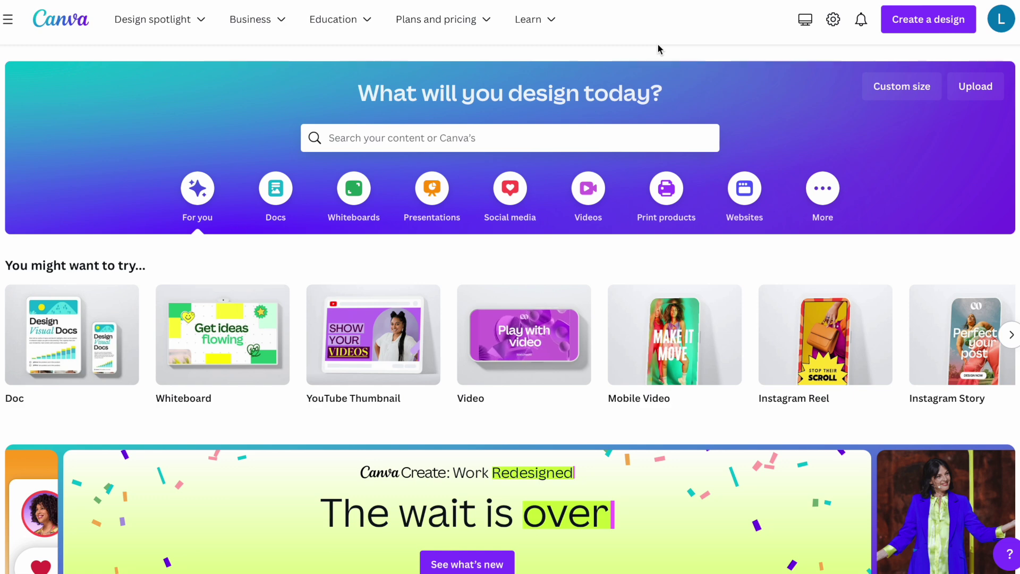
# - Start a new custom-size design and set its units to inches
pyautogui.click(918, 28)
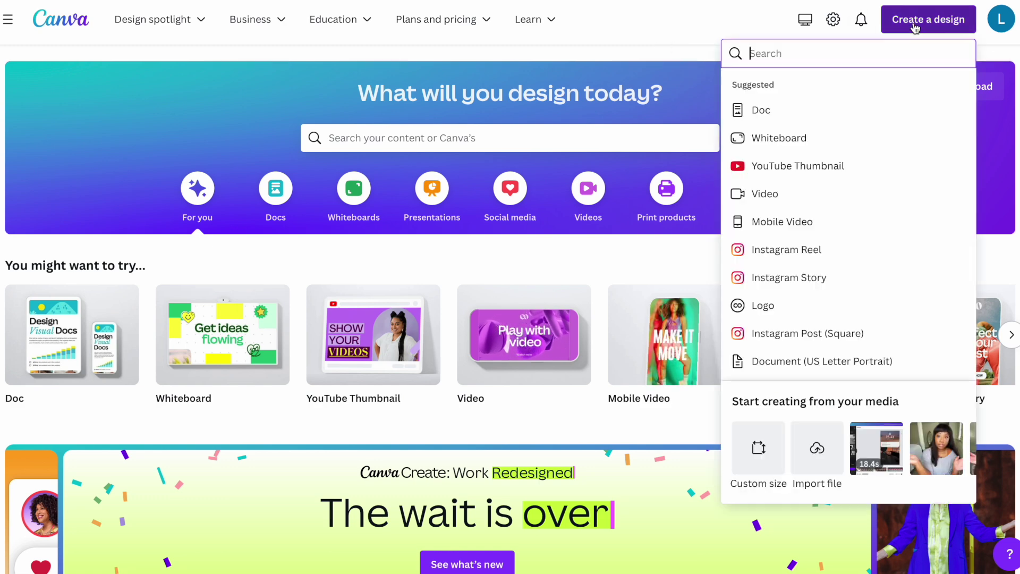
pyautogui.click(758, 449)
pyautogui.click(904, 114)
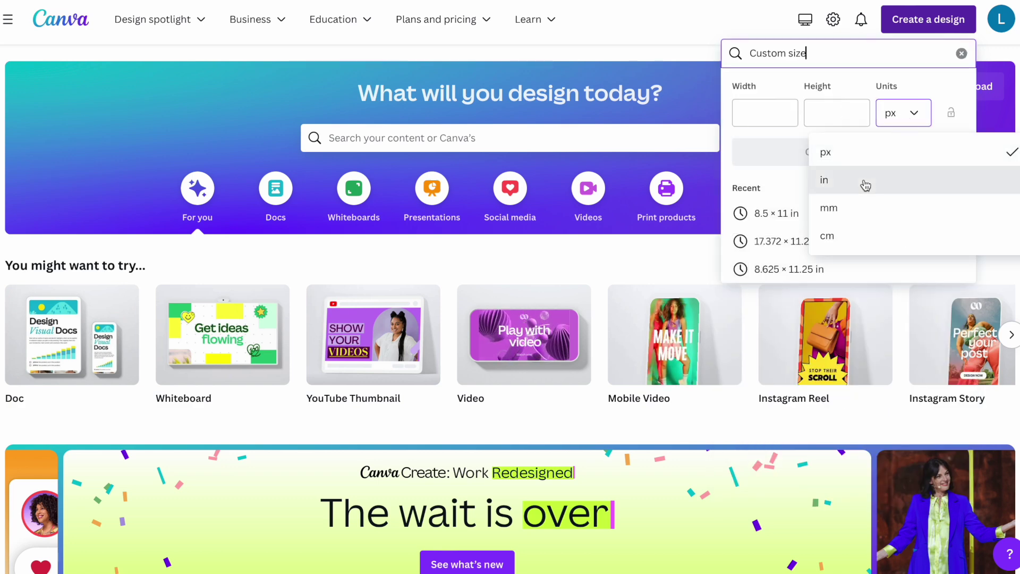
pyautogui.click(866, 182)
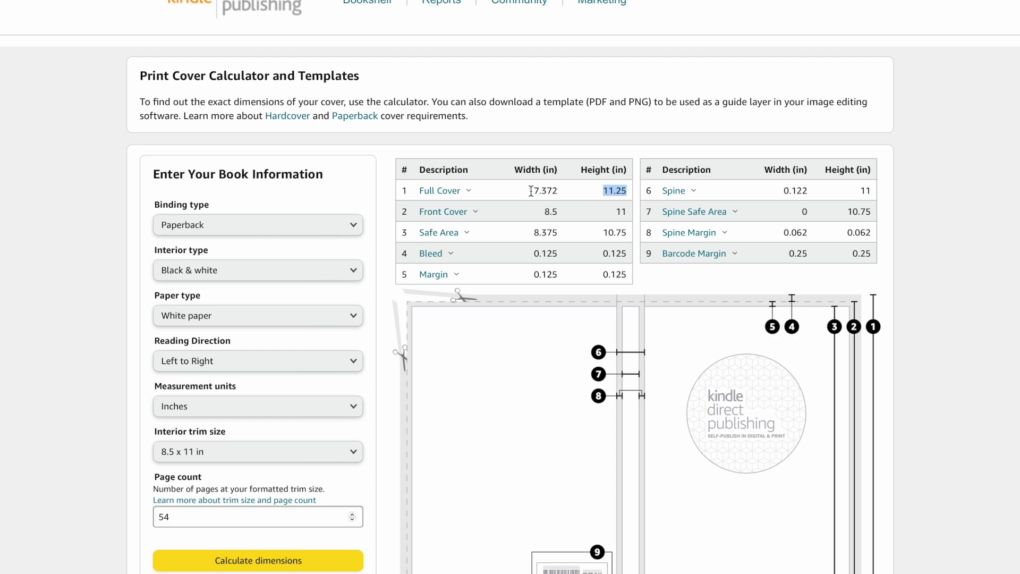
# - Copy the full cover width 17.372 from the KDP calculator, set the height to 11.25, and create the design
pyautogui.moveTo(528, 191); pyautogui.dragTo(565, 191)
pyautogui.press('super+c')
pyautogui.rightClick(565, 192)
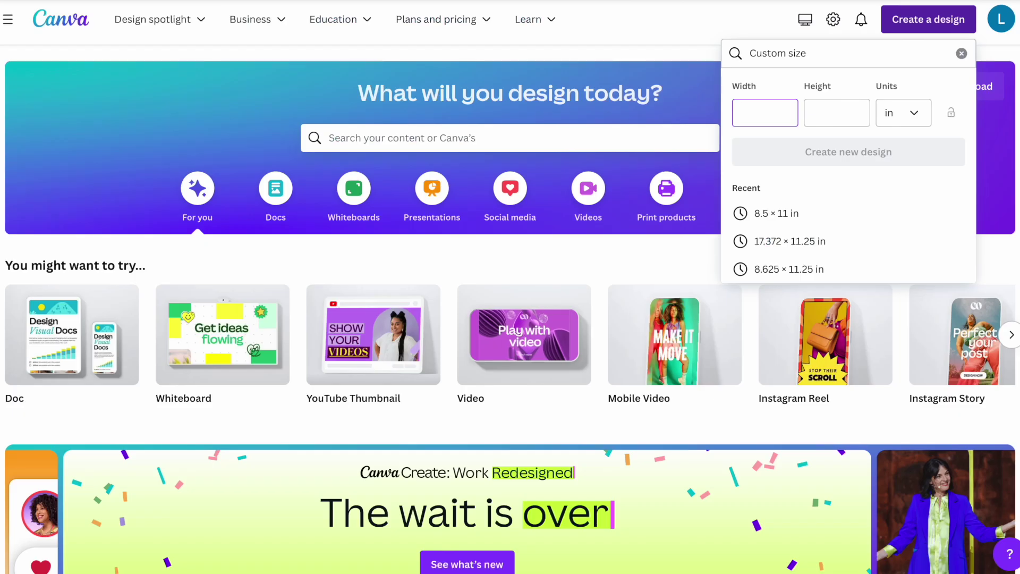
pyautogui.press('super+v')
pyautogui.click(837, 113)
pyautogui.write('1')
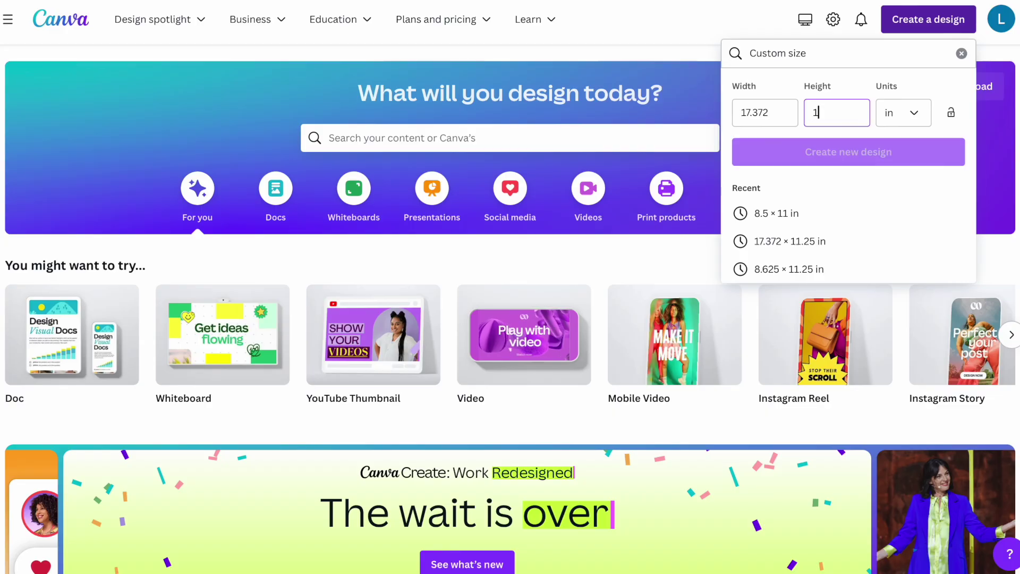
pyautogui.write('1.25')
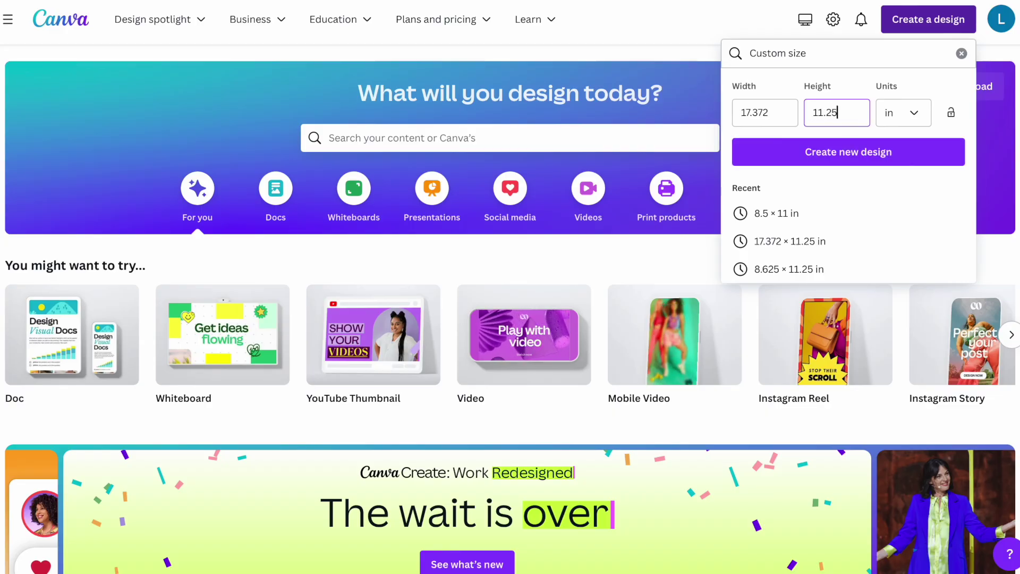
pyautogui.click(847, 152)
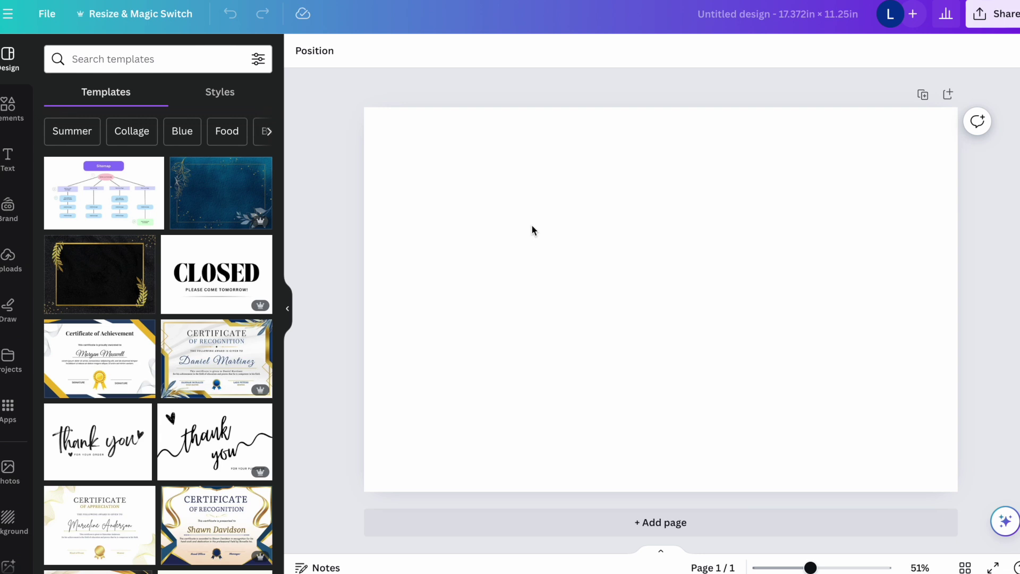
pyautogui.moveTo(857, 135); pyautogui.dragTo(829, 420)
pyautogui.moveTo(436, 247); pyautogui.dragTo(484, 352)
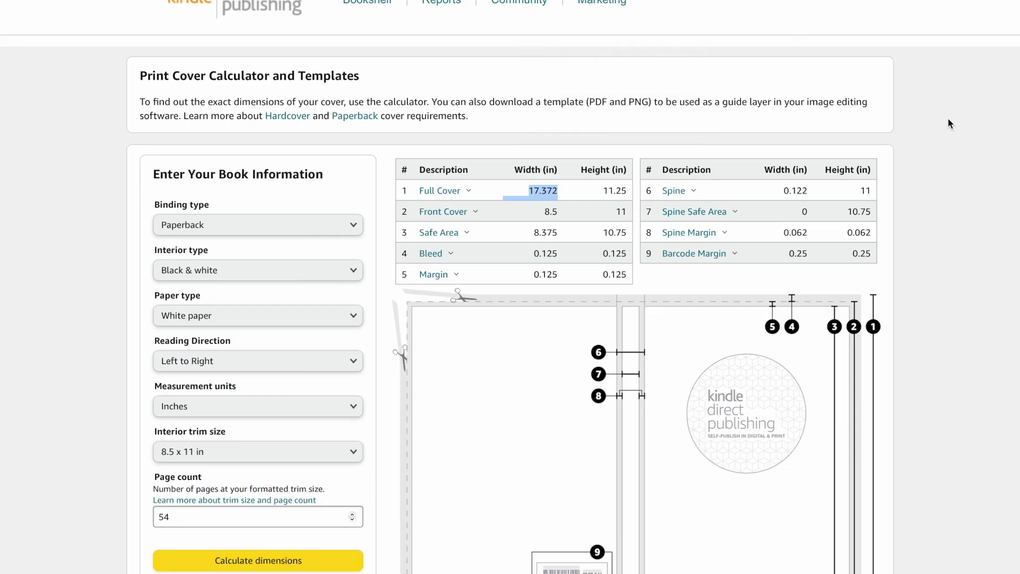
# - Download the cover template from the KDP calculator and select its PNG and PDF files in the template folder
pyautogui.scroll(-3, 948, 120)
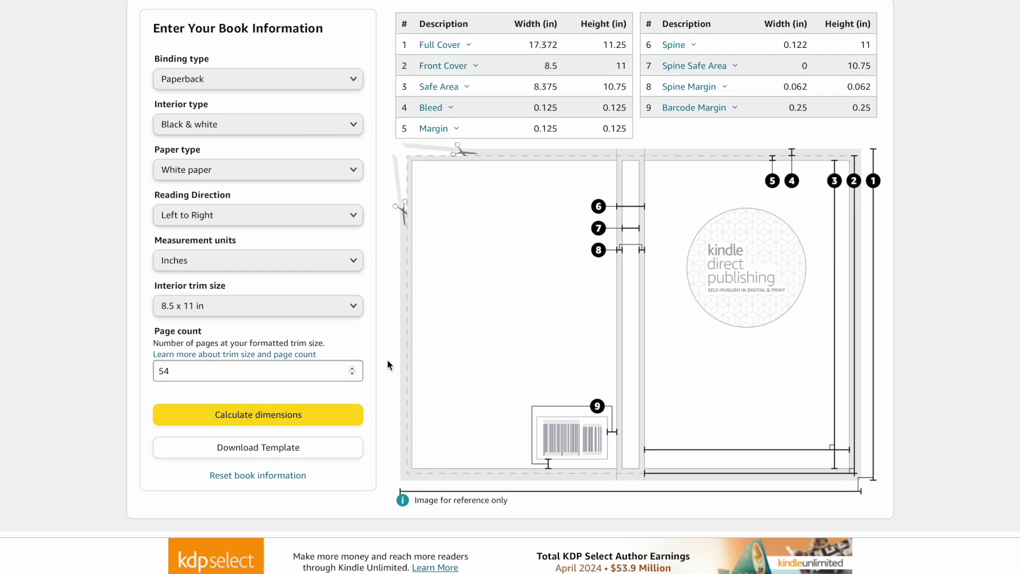
pyautogui.click(268, 453)
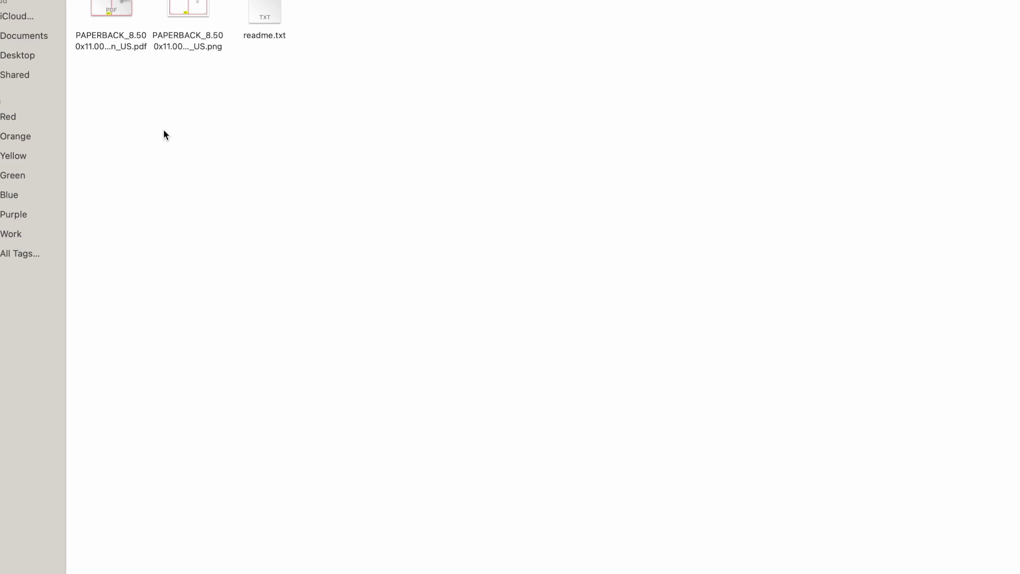
pyautogui.click(201, 49)
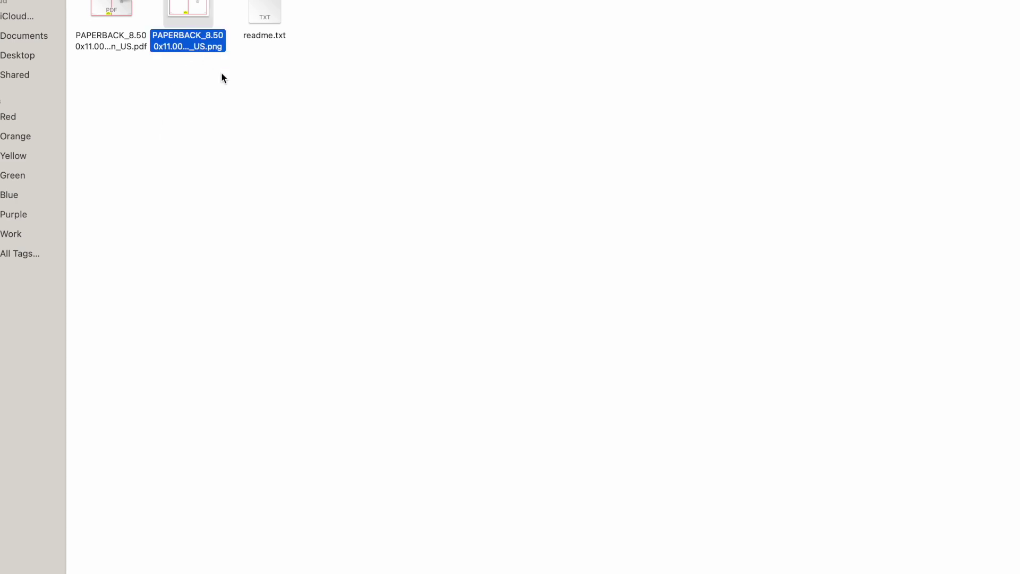
pyautogui.click(109, 16)
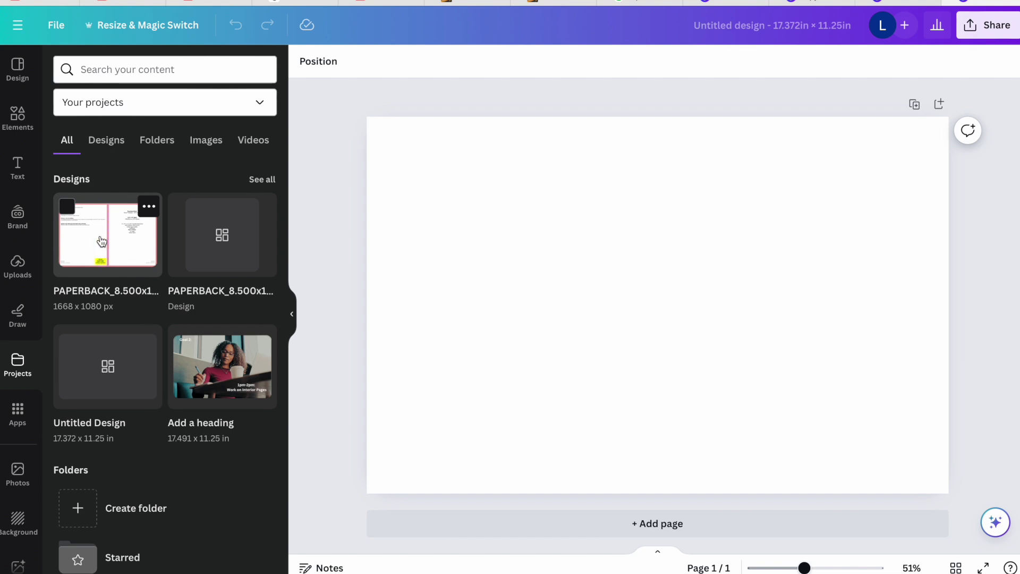
# - Place the imported 8.5 x 11 in paperback cover template on page 1 of the Canva design, filling the page
pyautogui.click(101, 239)
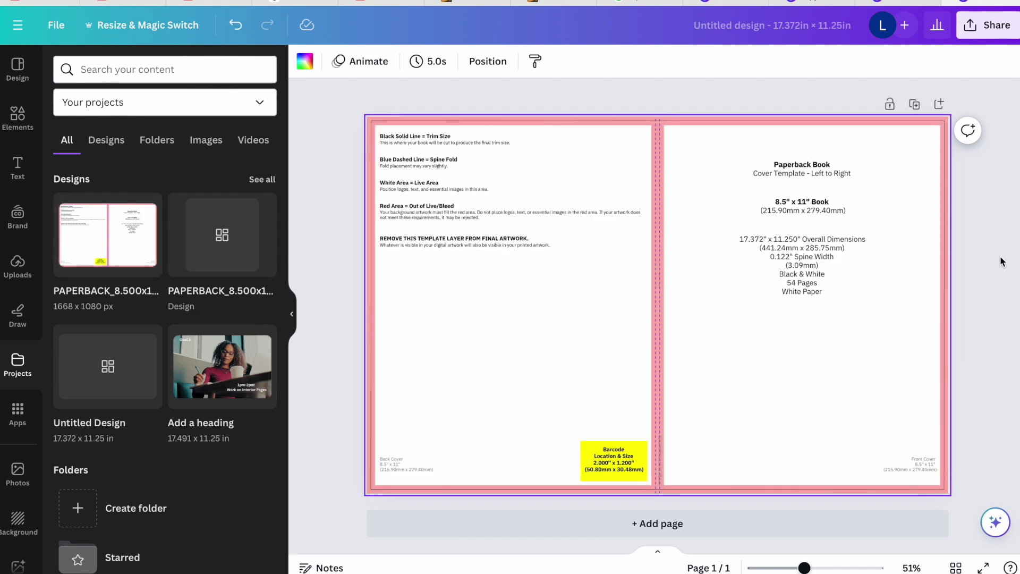
pyautogui.click(718, 207)
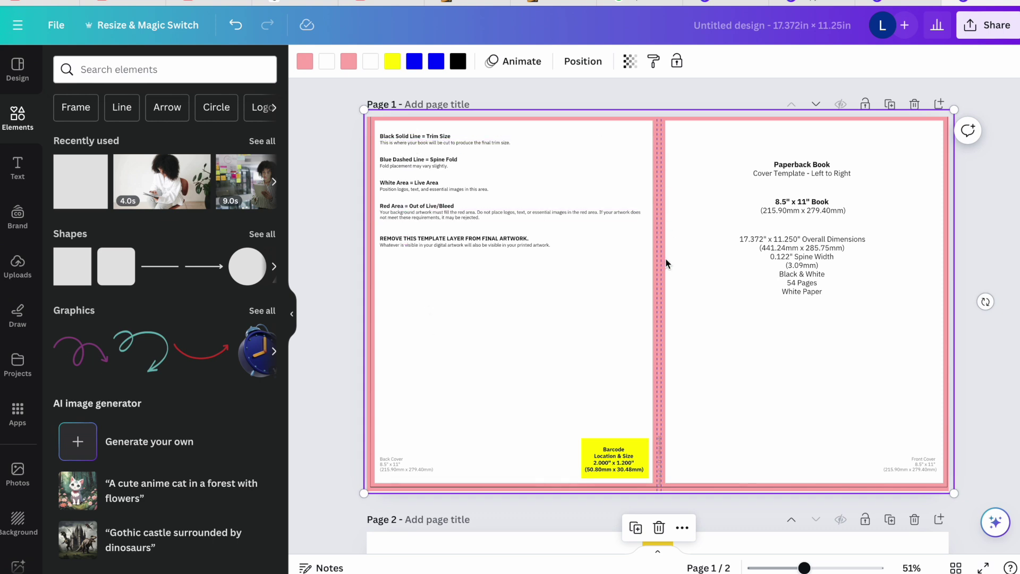
pyautogui.click(656, 470)
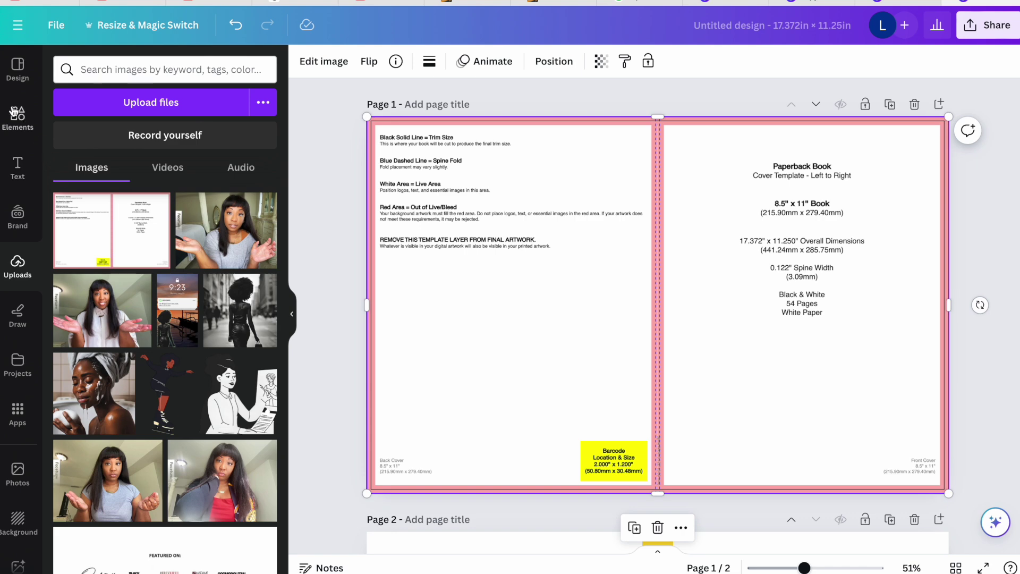
# - Search the elements for "square" and add a square shape stretched over the full cover as a yellow background
pyautogui.click(17, 122)
pyautogui.click(128, 67)
pyautogui.press('BackSpace')
pyautogui.press('BackSpace')
pyautogui.press('BackSpace')
pyautogui.write('are')
pyautogui.press('Return')
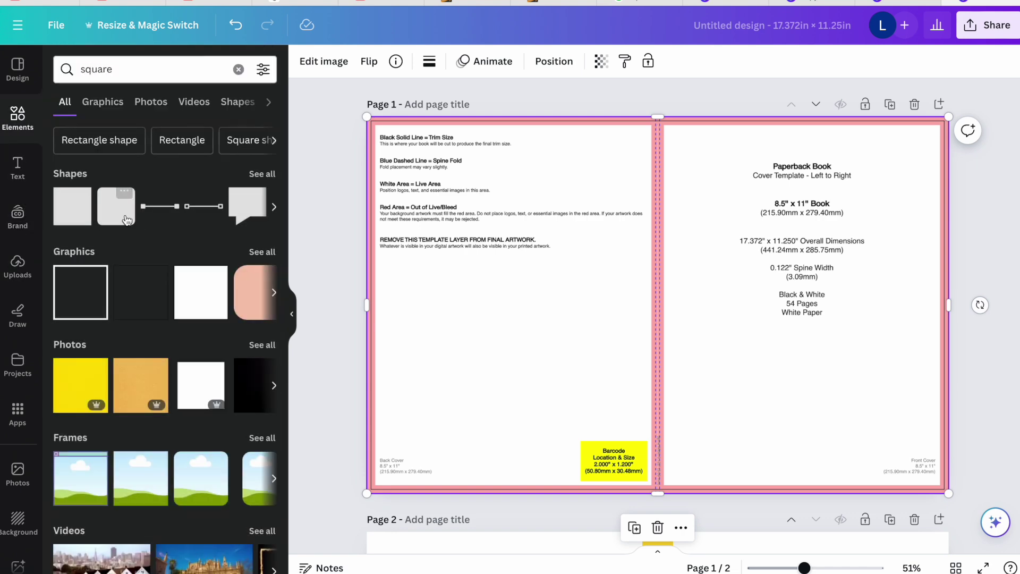
pyautogui.click(79, 213)
pyautogui.moveTo(623, 265); pyautogui.dragTo(410, 155)
pyautogui.moveTo(479, 231); pyautogui.dragTo(948, 492)
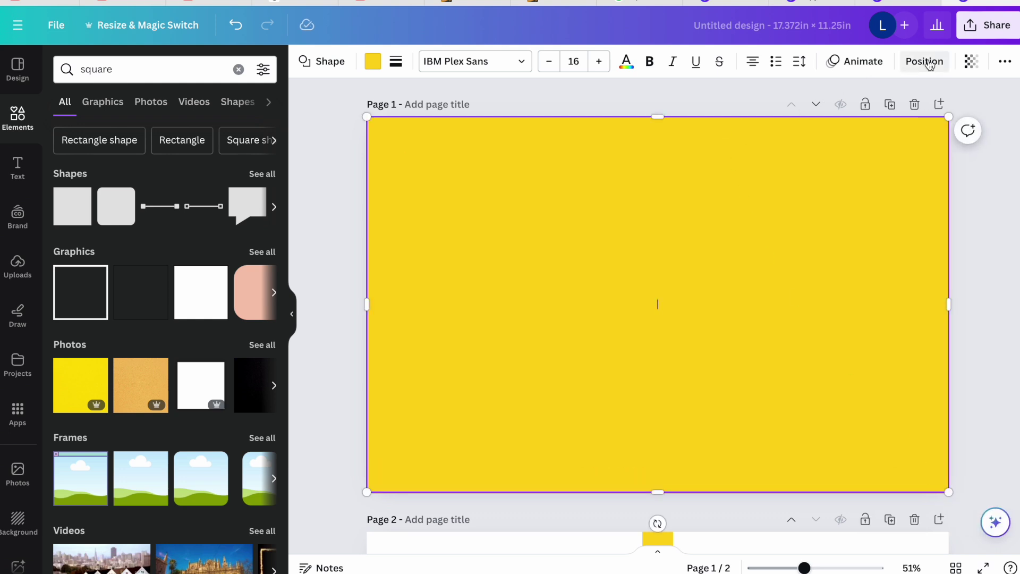
# - Make the yellow background shape semi-transparent so the template guides show through it
pyautogui.click(972, 61)
pyautogui.moveTo(933, 118); pyautogui.dragTo(900, 126)
pyautogui.press('Escape')
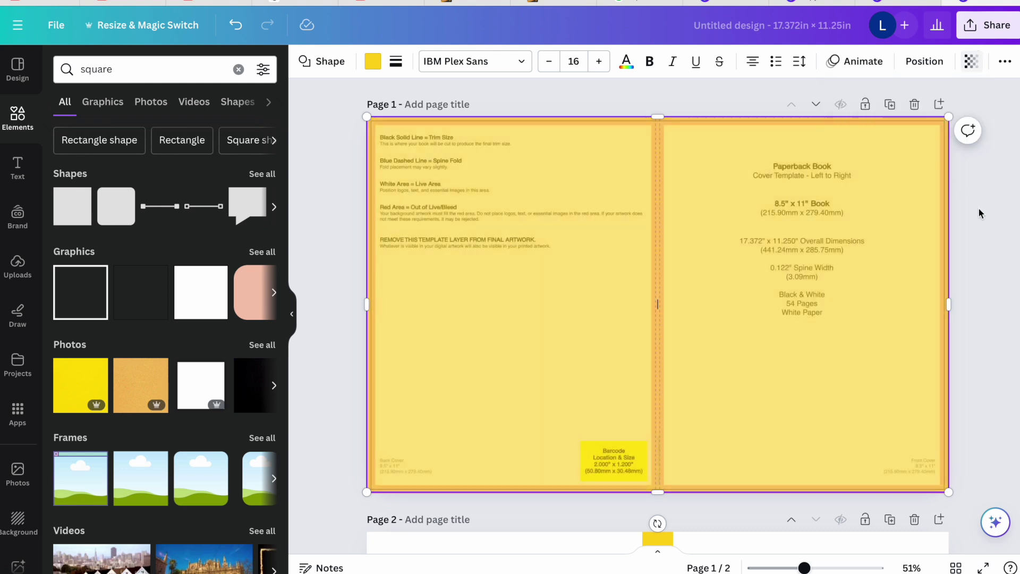
# - Add a second square in green and reshape it into a full-height strip covering the spine
pyautogui.click(69, 212)
pyautogui.moveTo(668, 303); pyautogui.dragTo(667, 172)
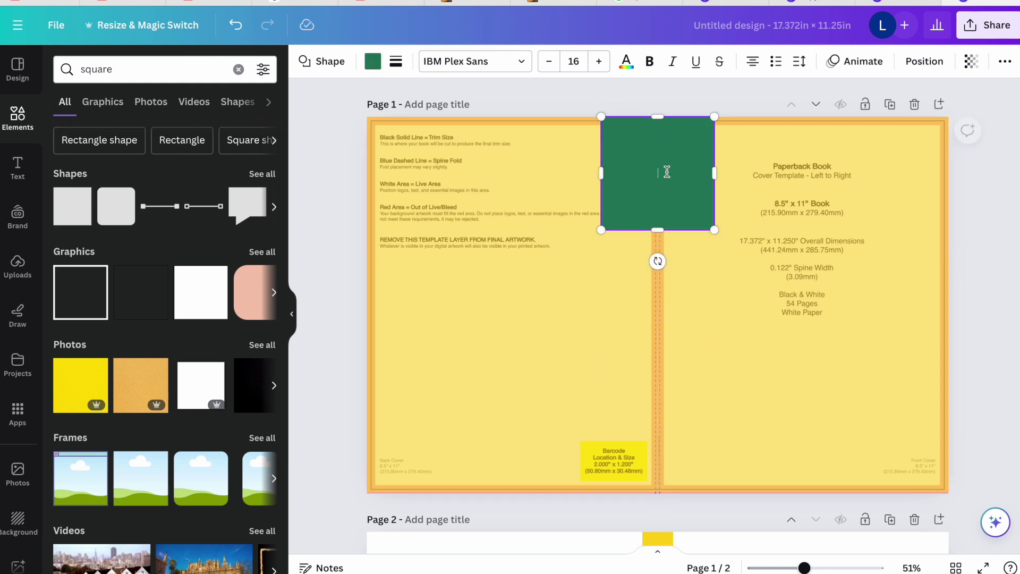
pyautogui.moveTo(602, 174); pyautogui.dragTo(652, 183)
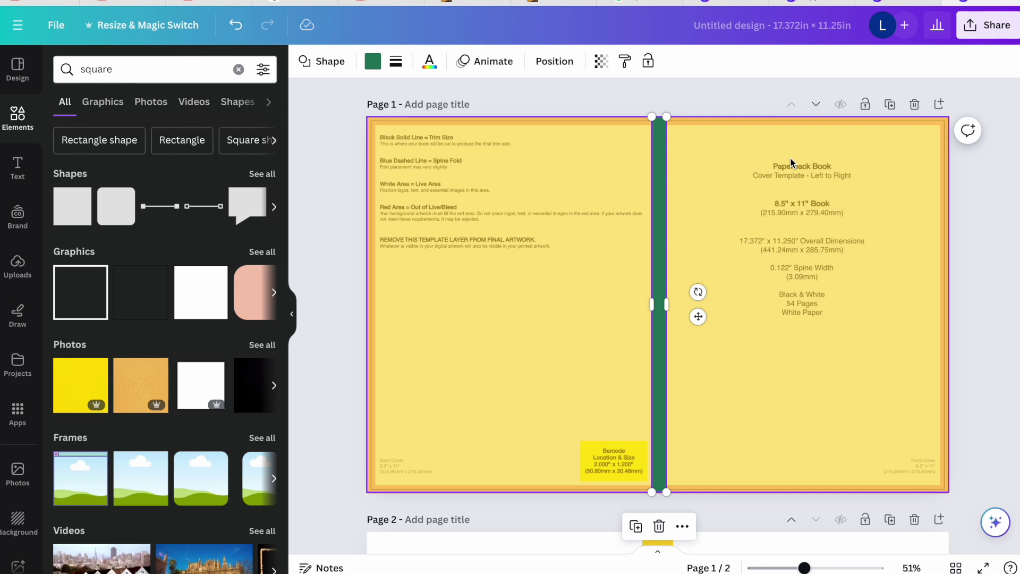
# - Duplicate page 1 and delete the template image from the original, leaving its yellow background stretched over the full page
pyautogui.click(890, 104)
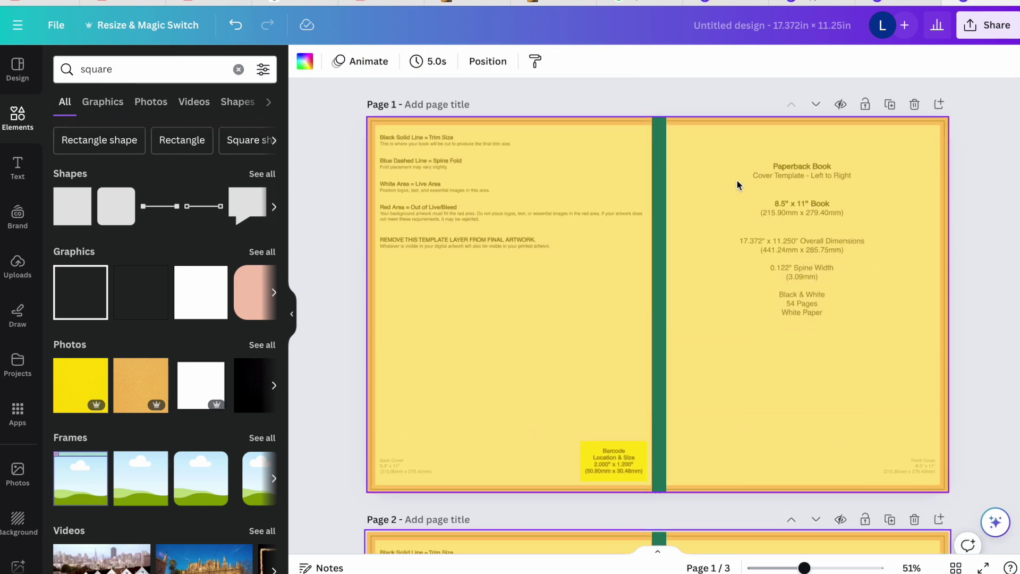
pyautogui.click(537, 174)
pyautogui.moveTo(657, 118); pyautogui.dragTo(657, 215)
pyautogui.click(585, 151)
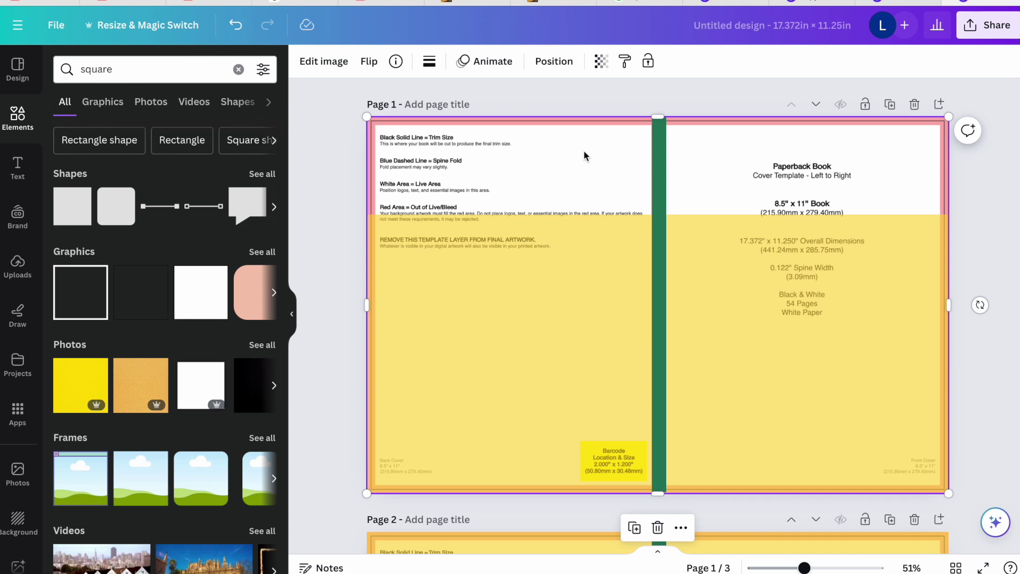
pyautogui.press('Delete')
pyautogui.click(674, 219)
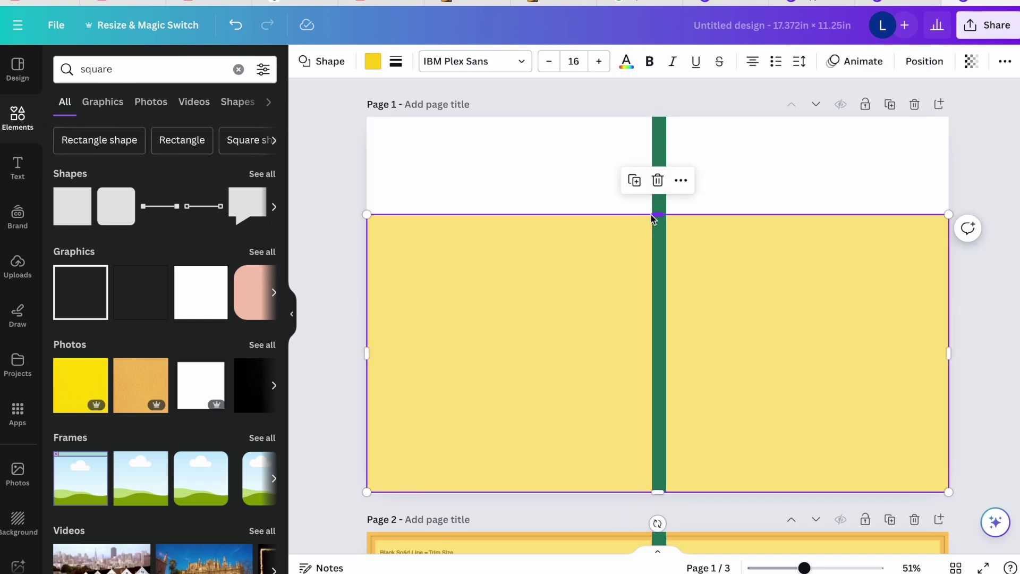
pyautogui.moveTo(657, 216); pyautogui.dragTo(657, 118)
pyautogui.click(971, 223)
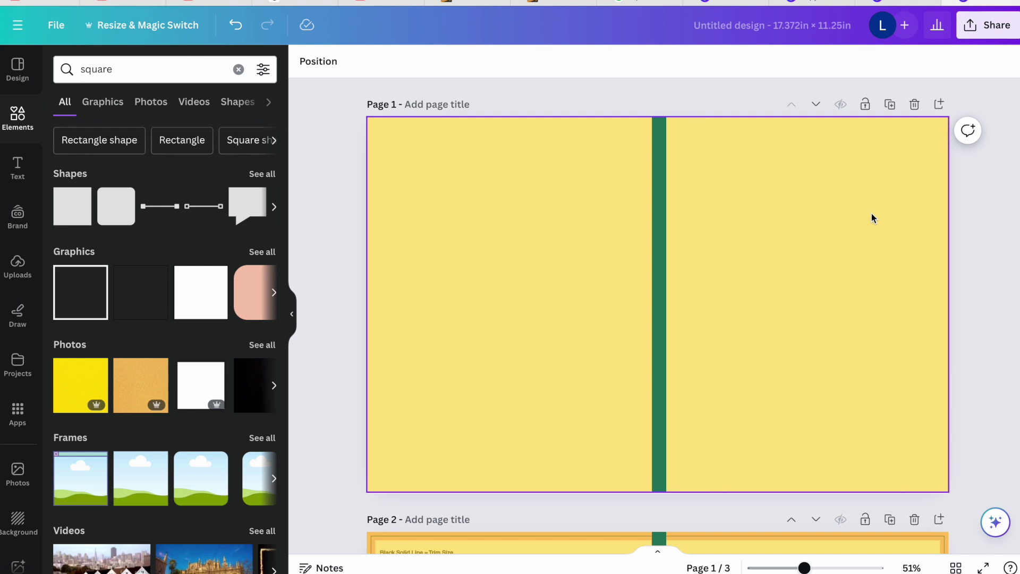
# - Add a heading to page 1 reading "My Dream Life Coloring Book" on two lines
pyautogui.click(17, 169)
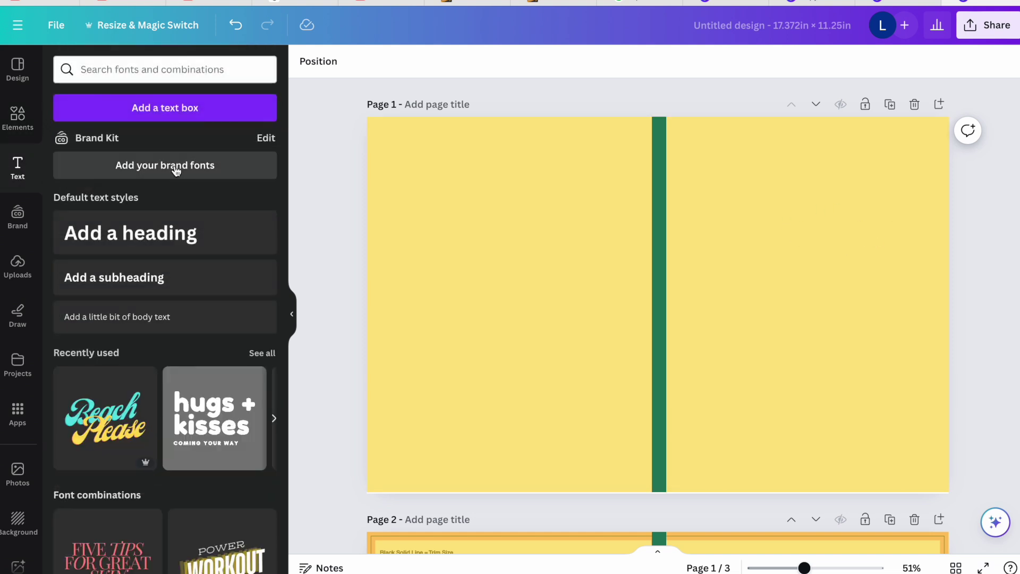
pyautogui.click(166, 236)
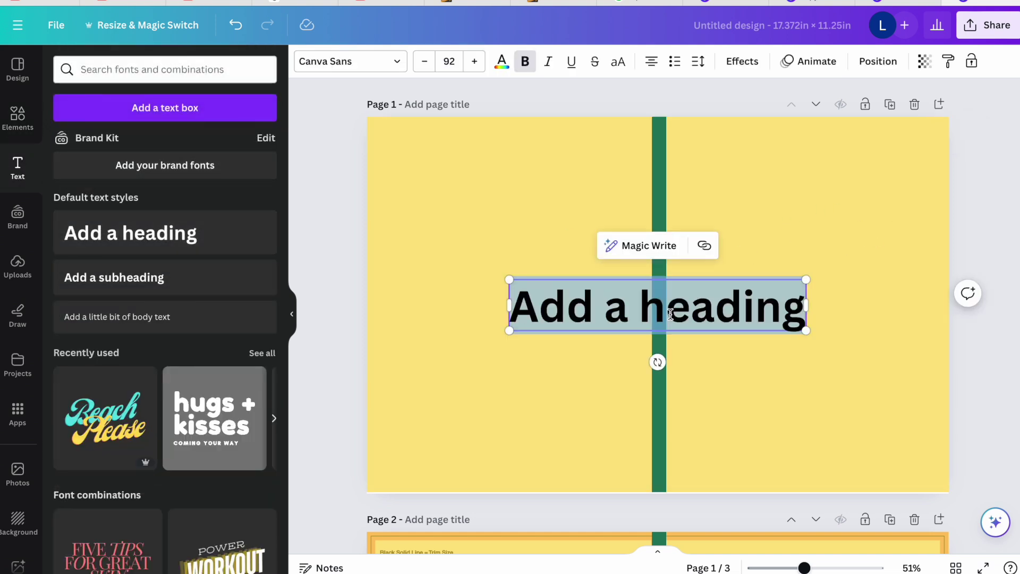
pyautogui.write('My Dream Line')
pyautogui.press('BackSpace')
pyautogui.press('BackSpace')
pyautogui.write('fe')
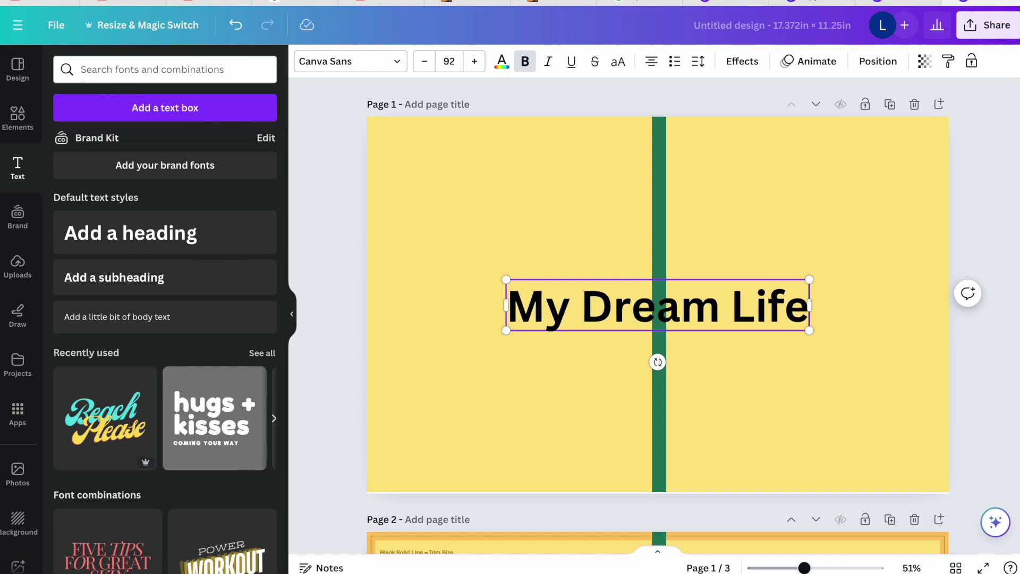
pyautogui.press('Return')
pyautogui.write('Col')
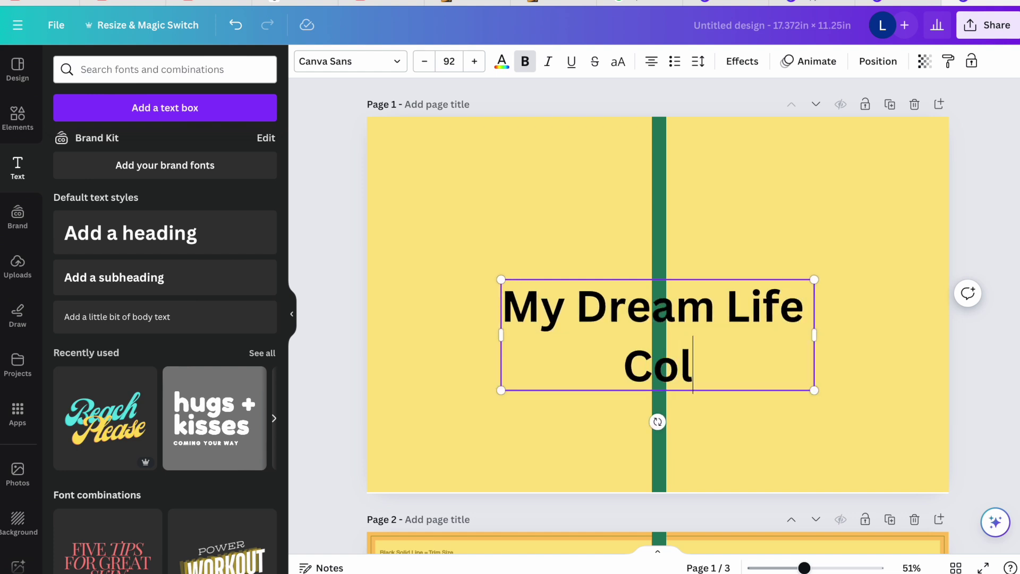
pyautogui.write('oring Book')
# - Shrink the title to about font size 63 and position it in the upper part of the front cover
pyautogui.moveTo(659, 279); pyautogui.dragTo(792, 132)
pyautogui.moveTo(946, 132); pyautogui.dragTo(851, 168)
pyautogui.moveTo(781, 211); pyautogui.dragTo(844, 184)
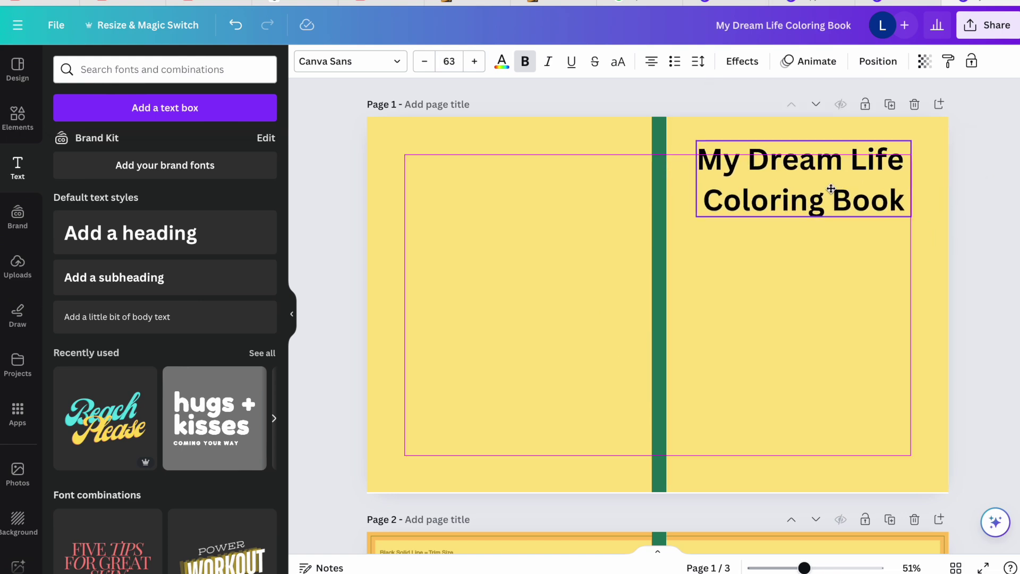
# - Copy the Midjourney pop art image of the woman with stars into the Canva design and place it below the front cover title
pyautogui.click(18, 266)
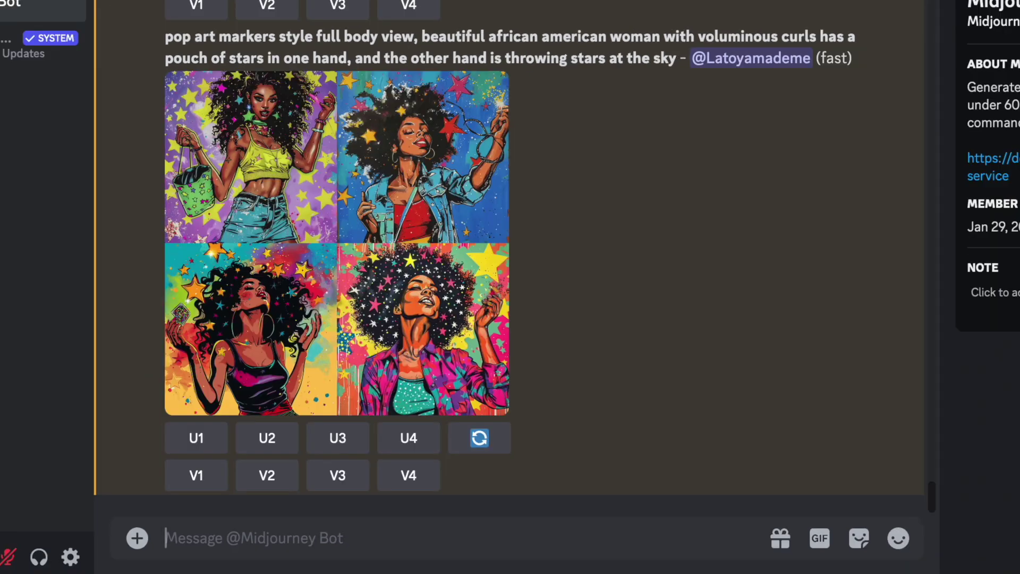
pyautogui.click(314, 183)
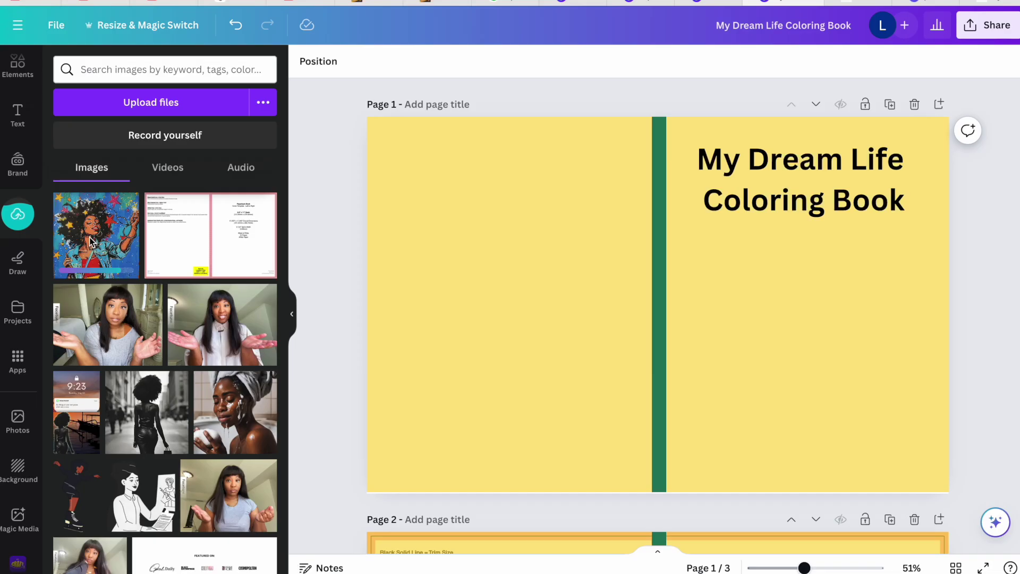
pyautogui.hotkey('ctrl', 'v')
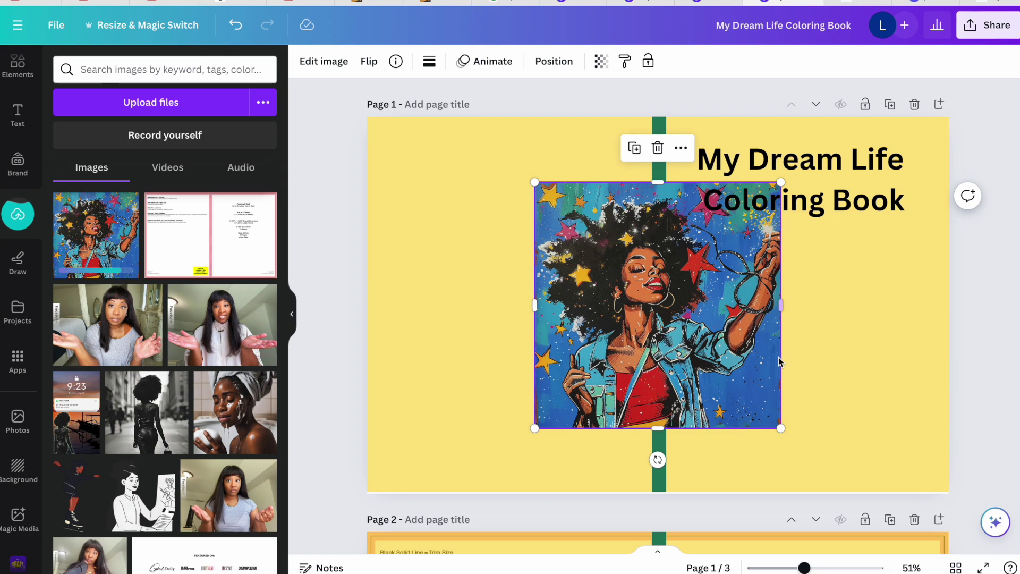
pyautogui.moveTo(685, 360); pyautogui.dragTo(829, 417)
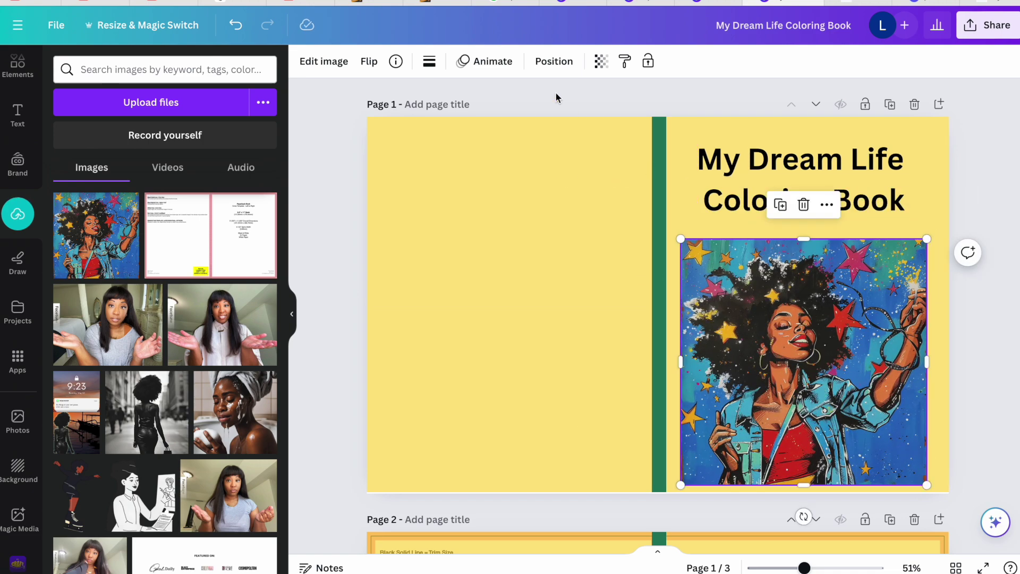
# - Enlarge the pop art image of the woman to fill the whole front cover, flush against the spine
pyautogui.click(323, 61)
pyautogui.moveTo(681, 240); pyautogui.dragTo(574, 132)
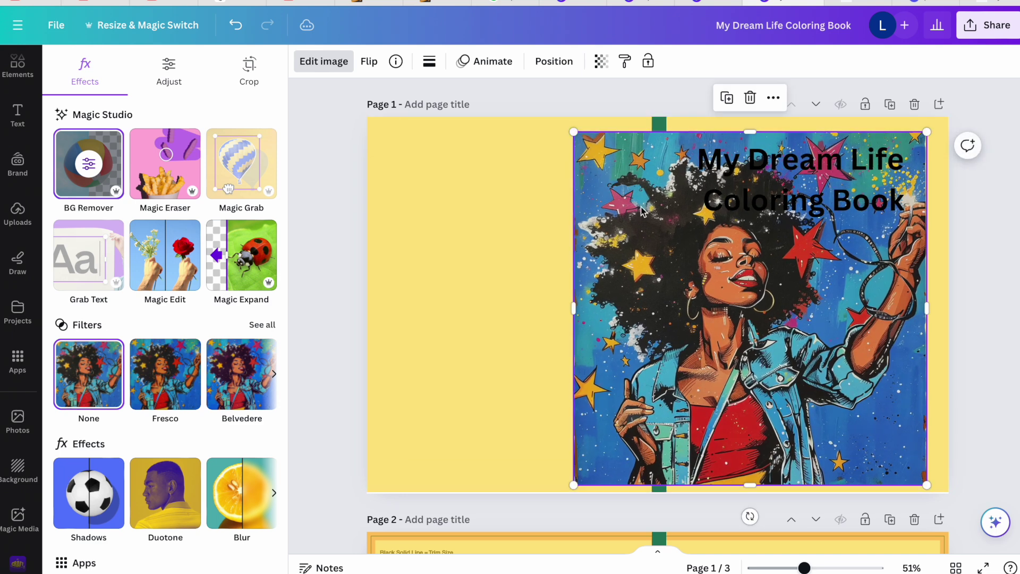
pyautogui.moveTo(660, 329); pyautogui.dragTo(753, 315)
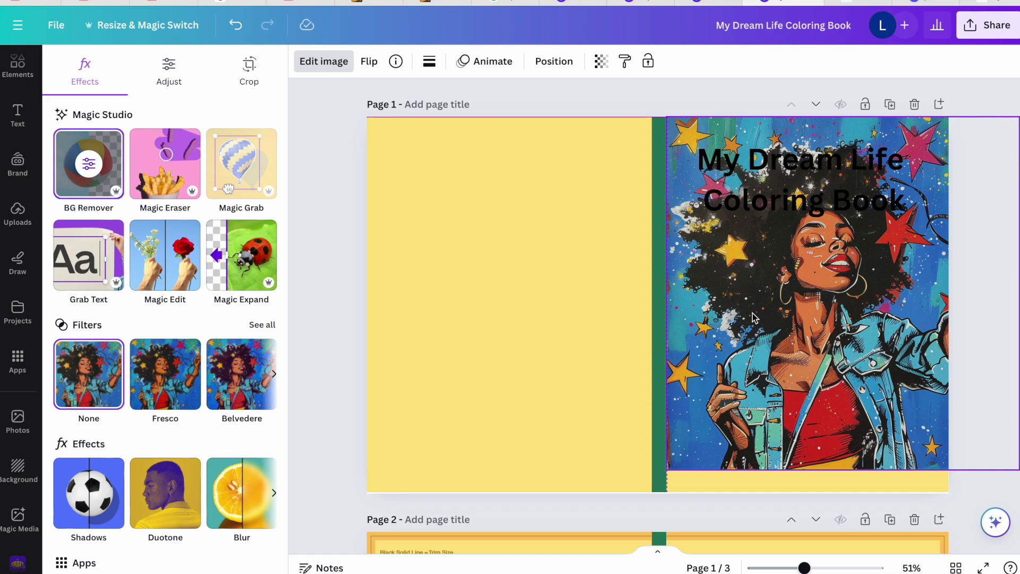
pyautogui.moveTo(844, 470); pyautogui.dragTo(844, 498)
# - Recolor the green spine strip on page 1 with the orange-brown taken from the cover photo
pyautogui.click(663, 356)
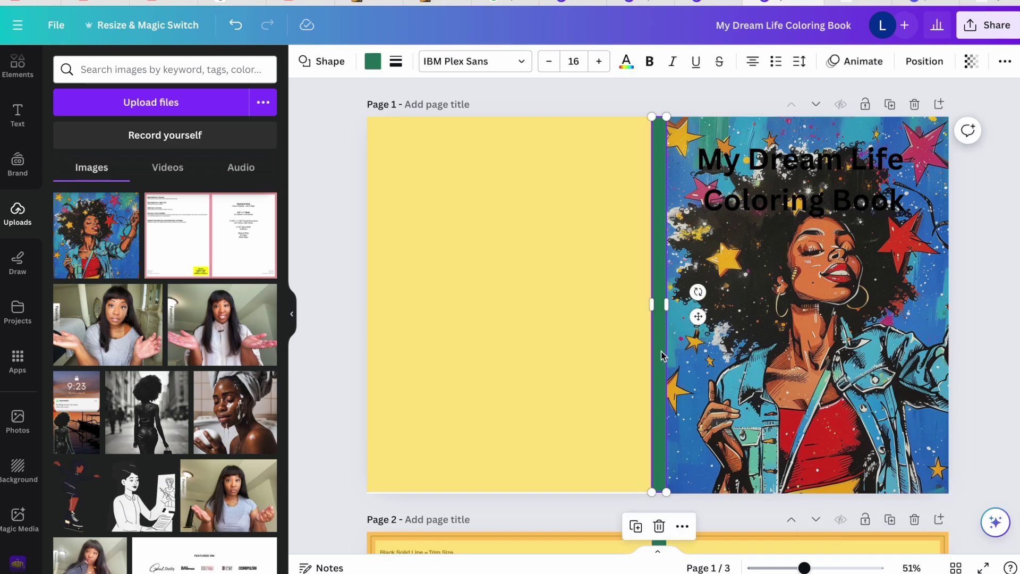
pyautogui.click(373, 61)
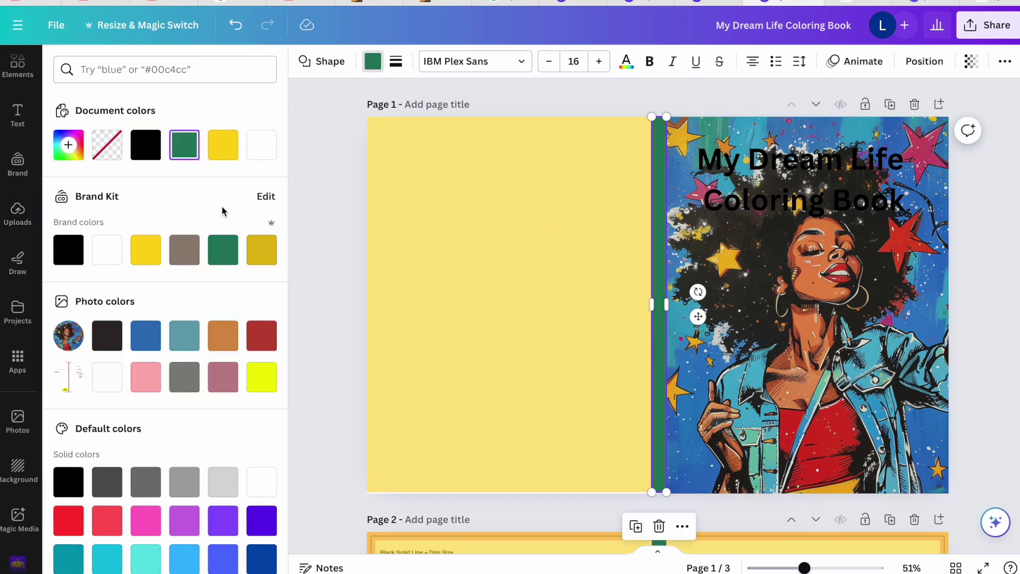
pyautogui.click(153, 341)
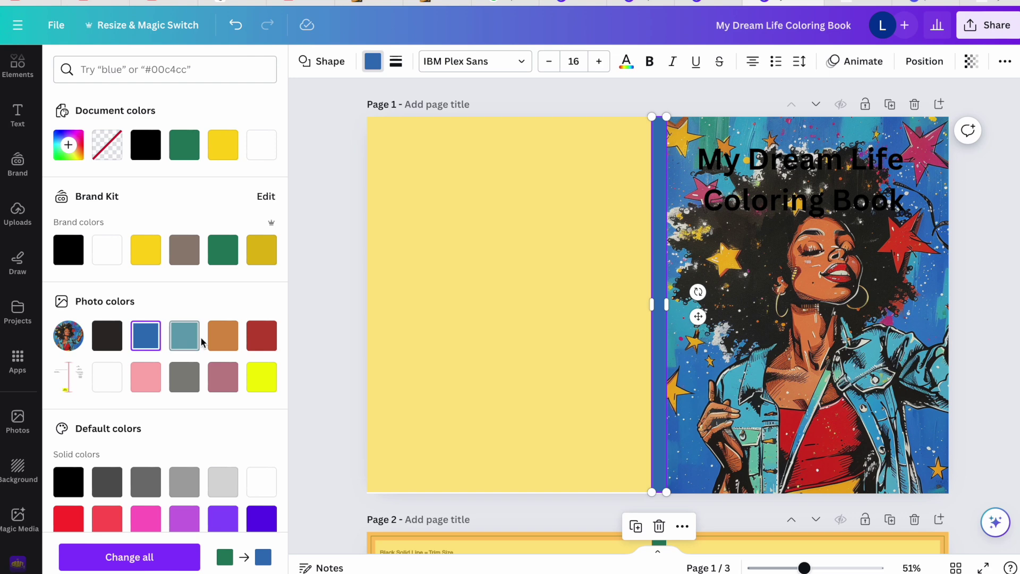
pyautogui.click(236, 339)
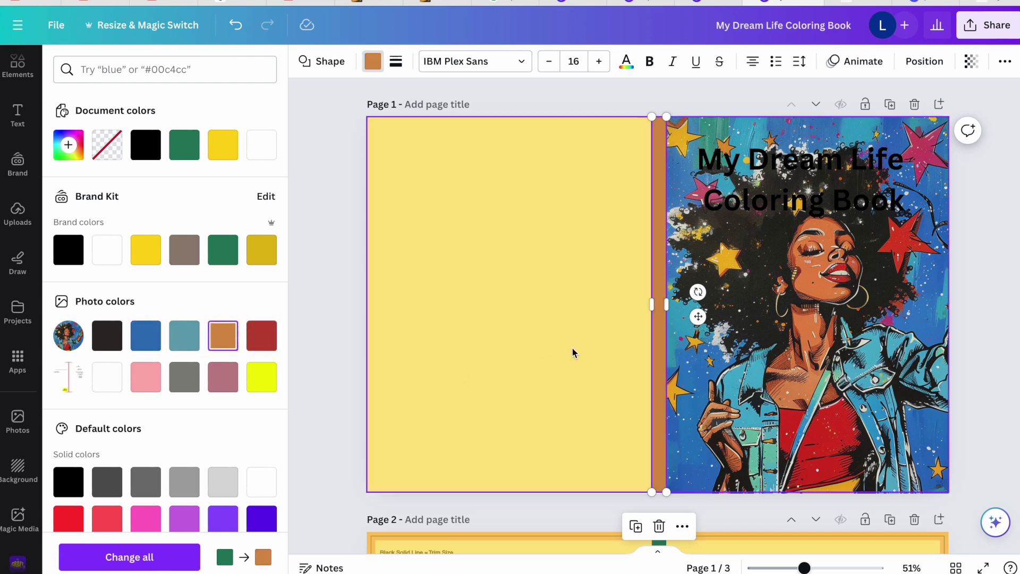
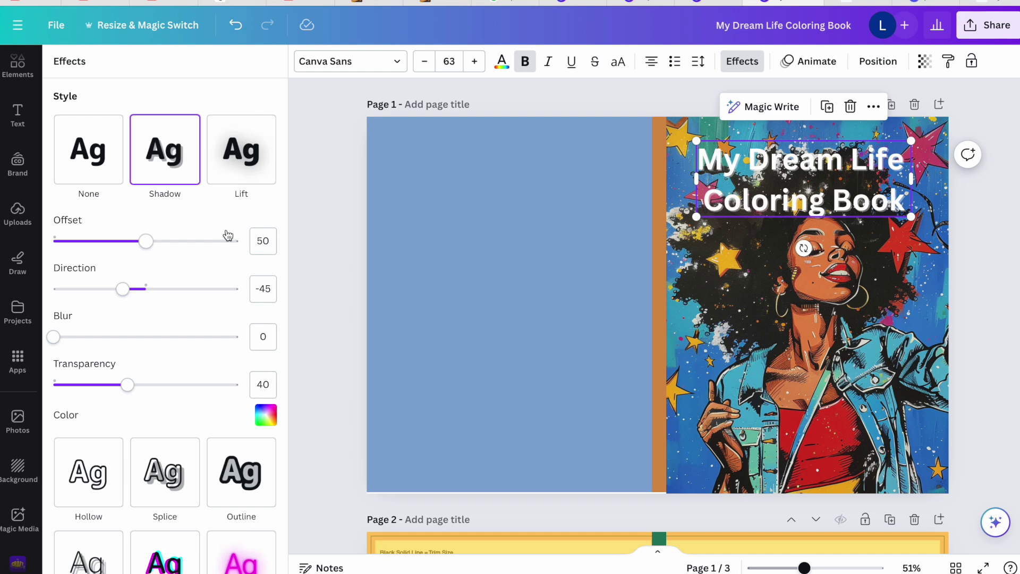
# - Apply an Outline effect to the front cover title with a black outline color
pyautogui.click(248, 464)
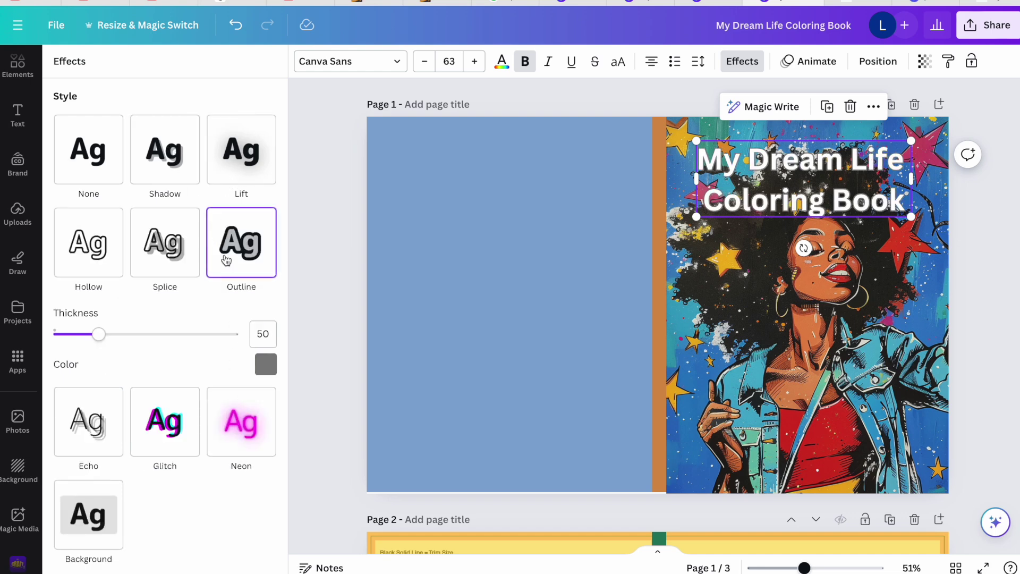
pyautogui.click(266, 364)
pyautogui.click(87, 274)
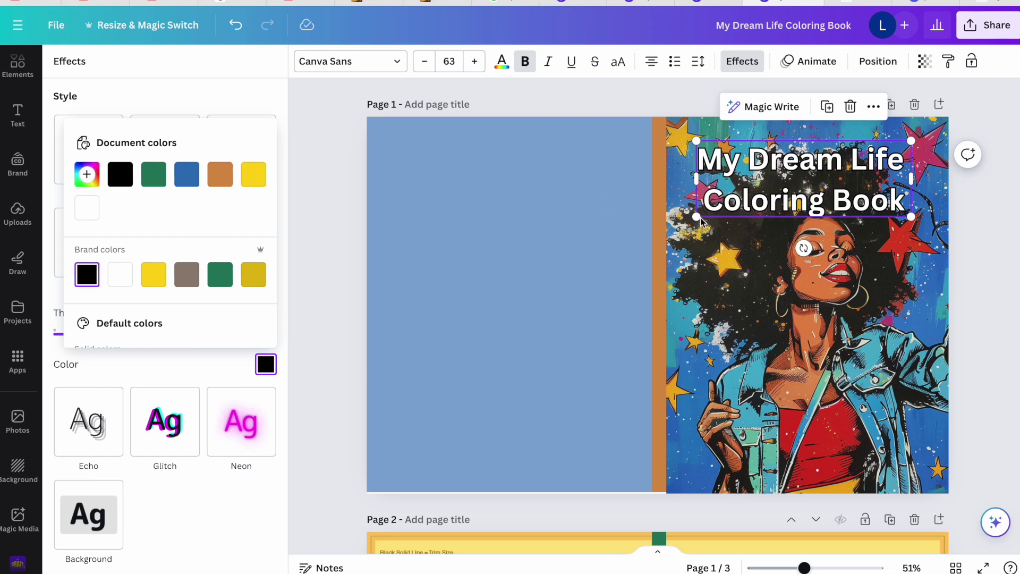
# - Enlarge the title to font size 71.8 and move it down the front cover, below the woman's face
pyautogui.moveTo(696, 217); pyautogui.dragTo(667, 227)
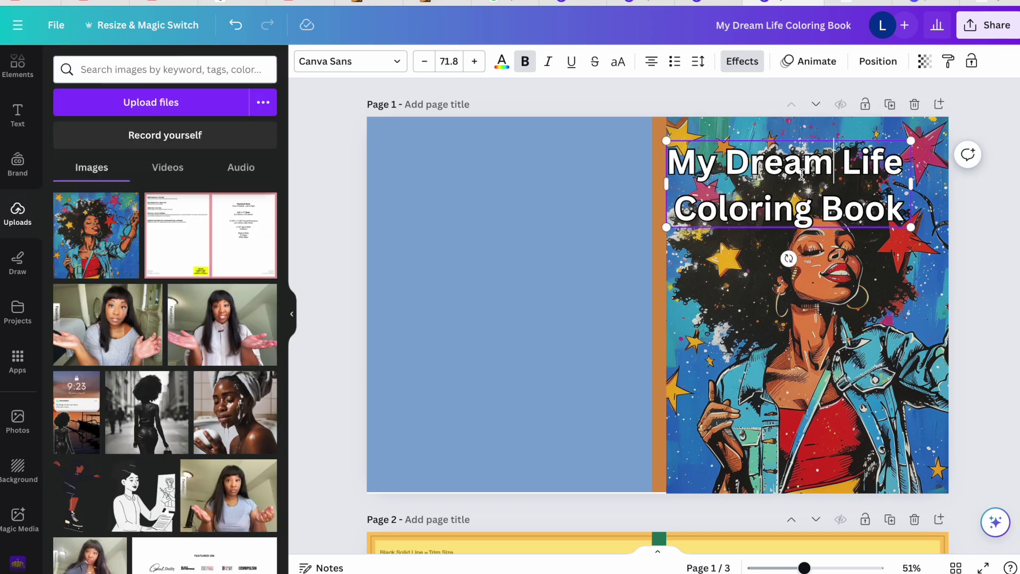
pyautogui.moveTo(832, 200); pyautogui.dragTo(857, 344)
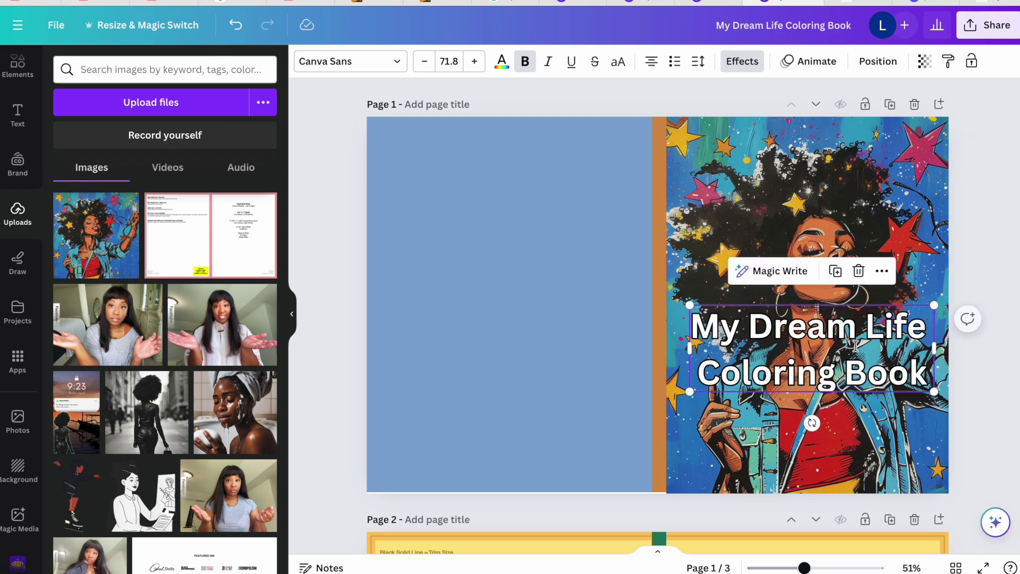
pyautogui.click(975, 207)
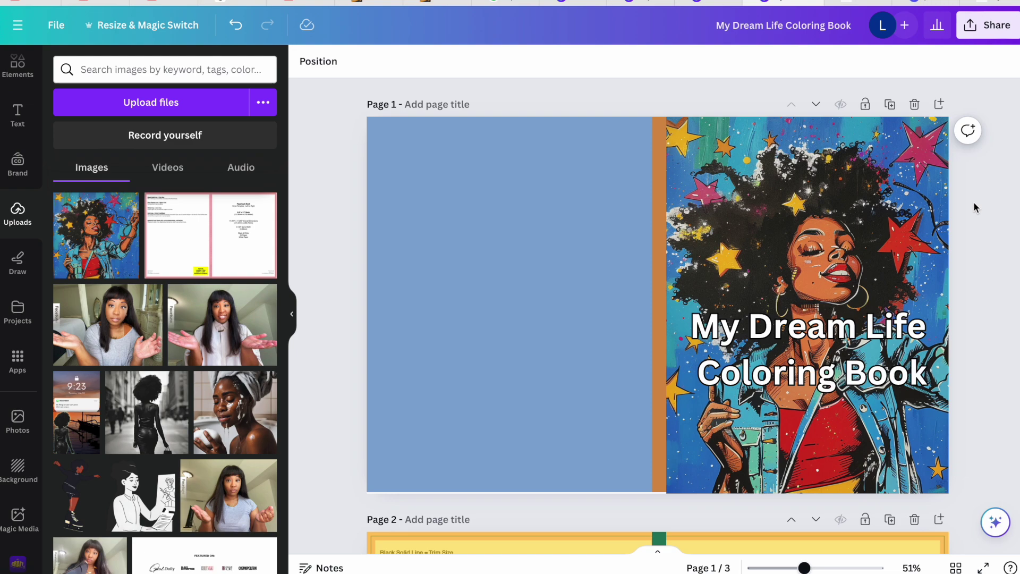
# - Examine the KDP template on page 2 and compare it with the page 1 cover layout
pyautogui.click(515, 238)
pyautogui.scroll(-5, 734, 268)
pyautogui.scroll(2, 731, 426)
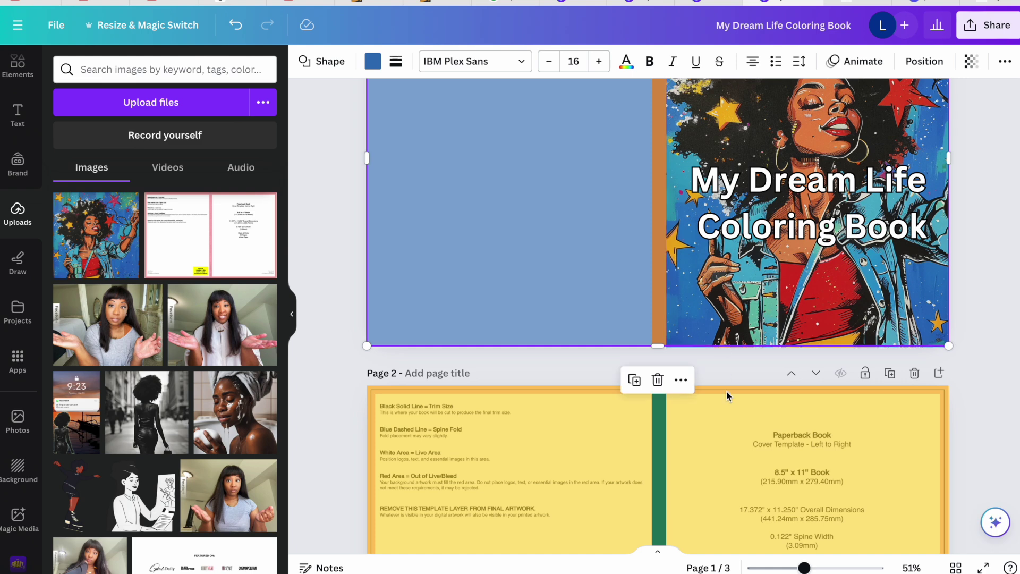
pyautogui.scroll(-3, 465, 209)
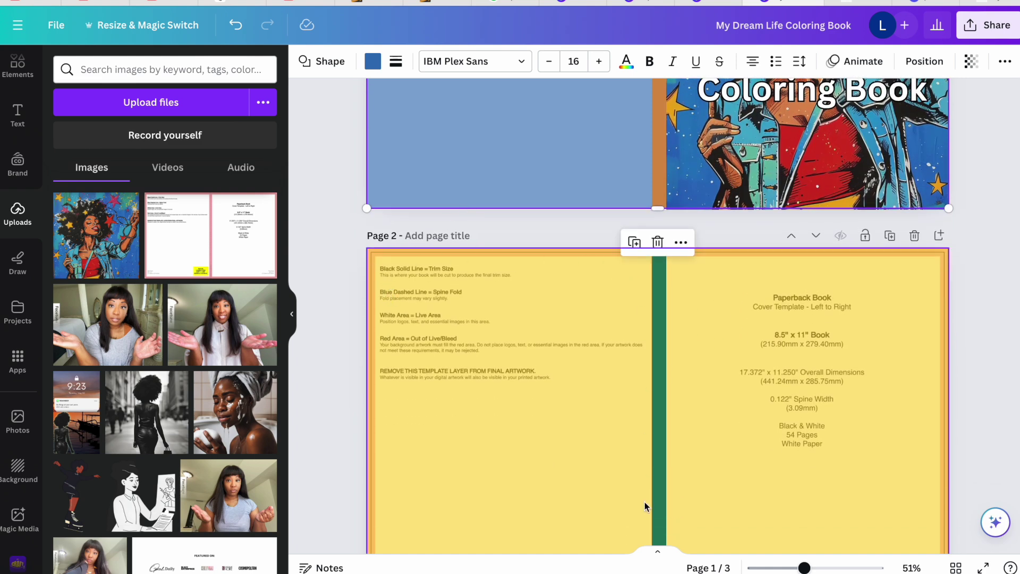
pyautogui.scroll(-1, 351, 262)
pyautogui.click(404, 250)
pyautogui.scroll(7, 525, 171)
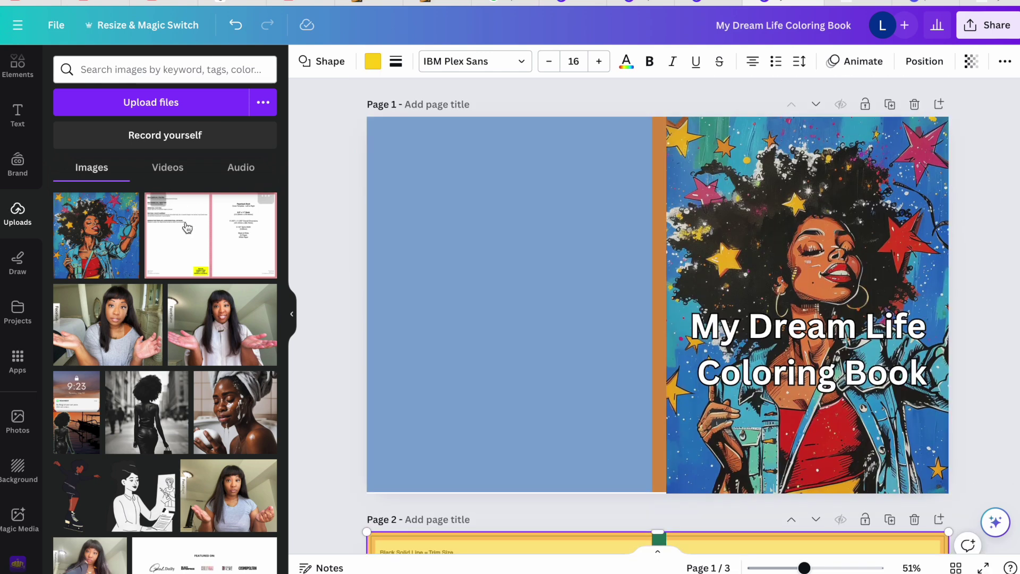
# - Overlay the KDP template image across all of page 1 at transparency 49 to check the layout, and delete it
pyautogui.click(187, 226)
pyautogui.moveTo(595, 253); pyautogui.dragTo(531, 200)
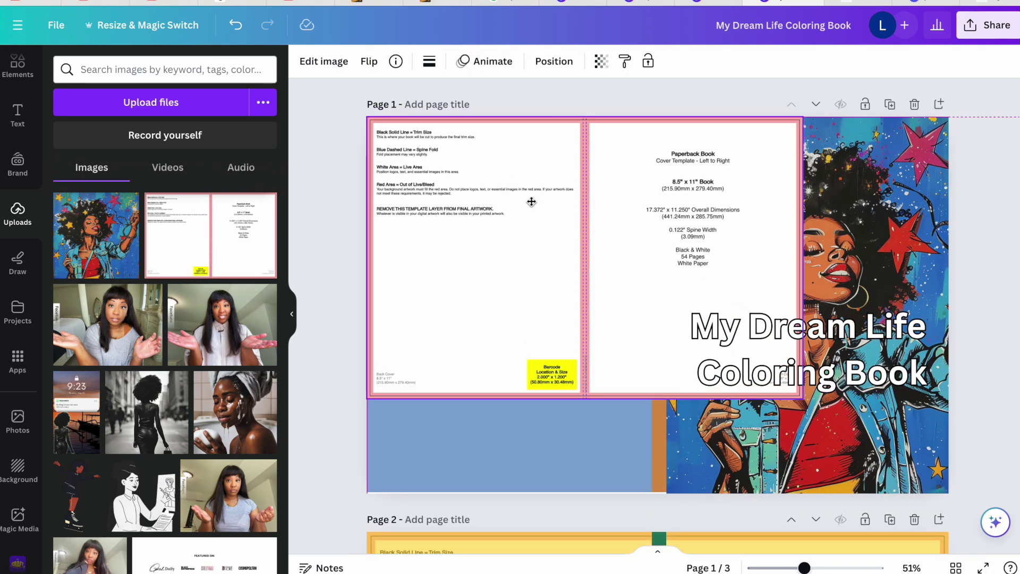
pyautogui.moveTo(804, 406); pyautogui.dragTo(950, 494)
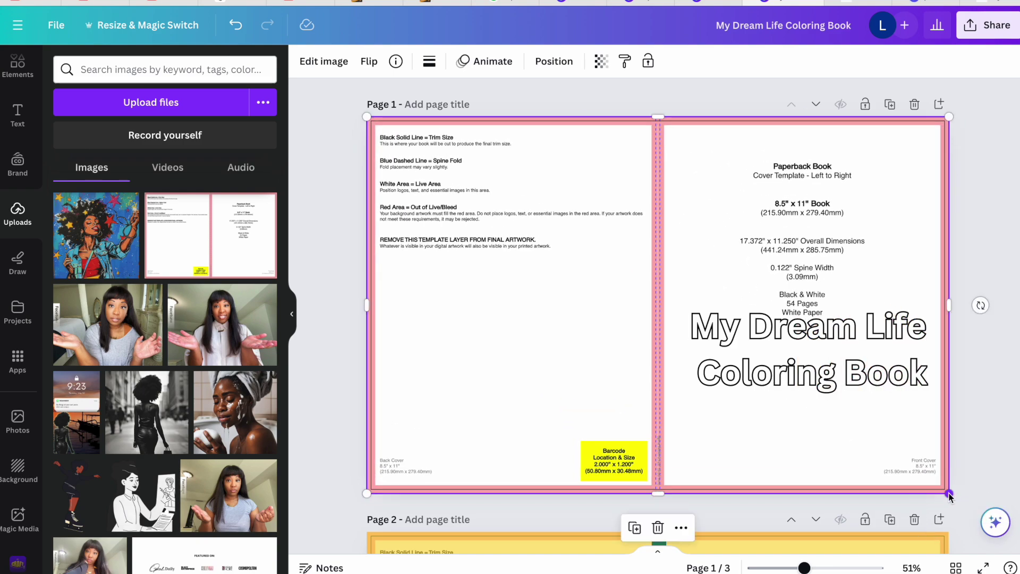
pyautogui.moveTo(664, 115)
pyautogui.mouseDown()
pyautogui.moveTo(659, 259)
pyautogui.moveTo(646, 113)
pyautogui.mouseUp()
pyautogui.click(600, 66)
pyautogui.moveTo(563, 117); pyautogui.dragTo(517, 121)
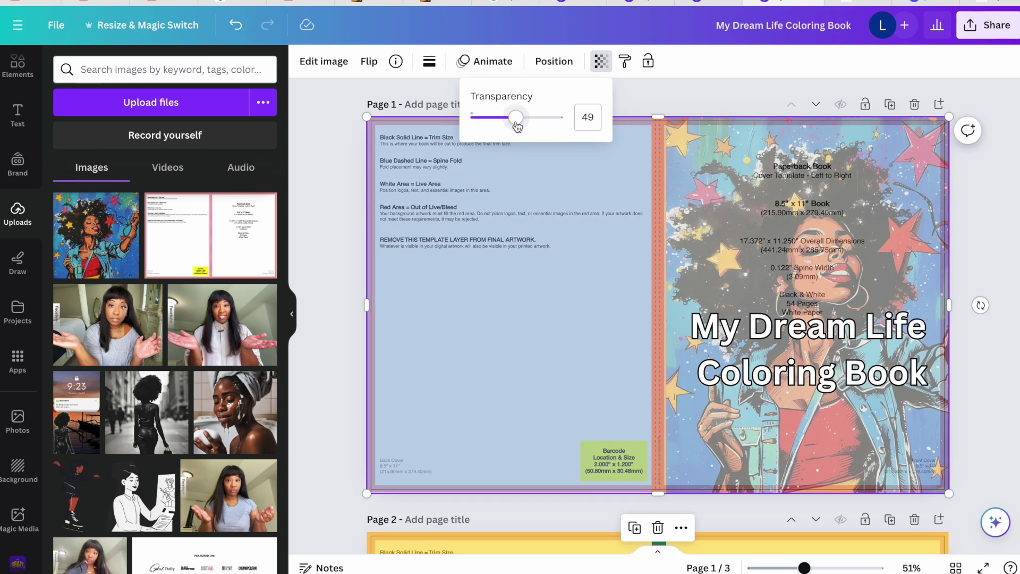
pyautogui.click(553, 333)
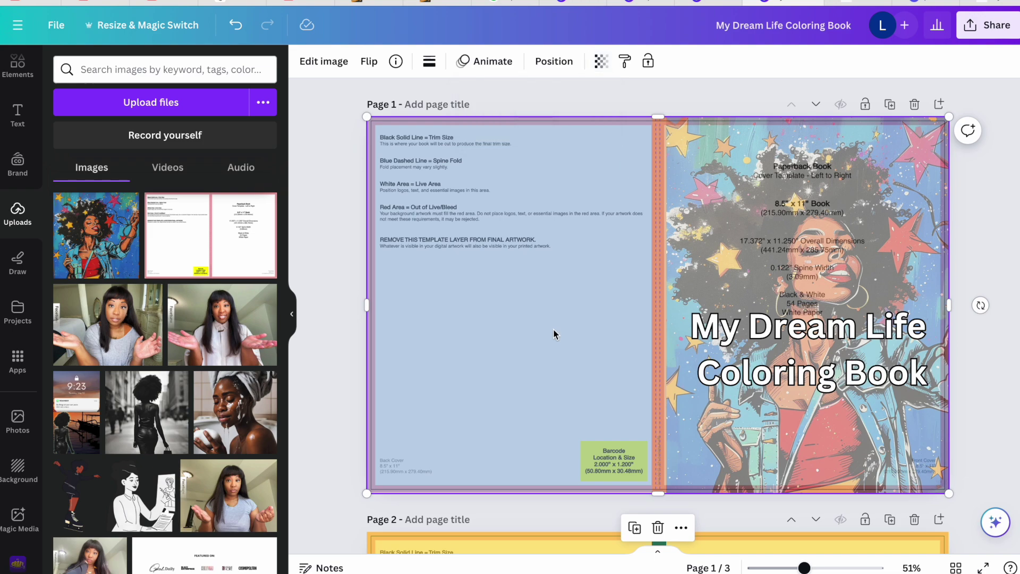
pyautogui.press('Delete')
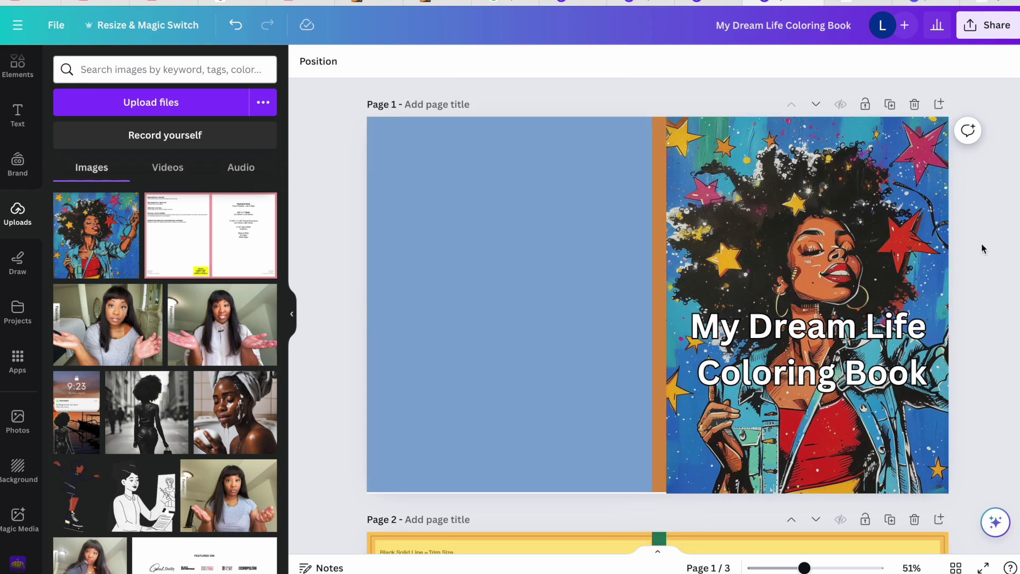
# - Prepare a PDF Print download of the design limited to page 1
pyautogui.click(988, 25)
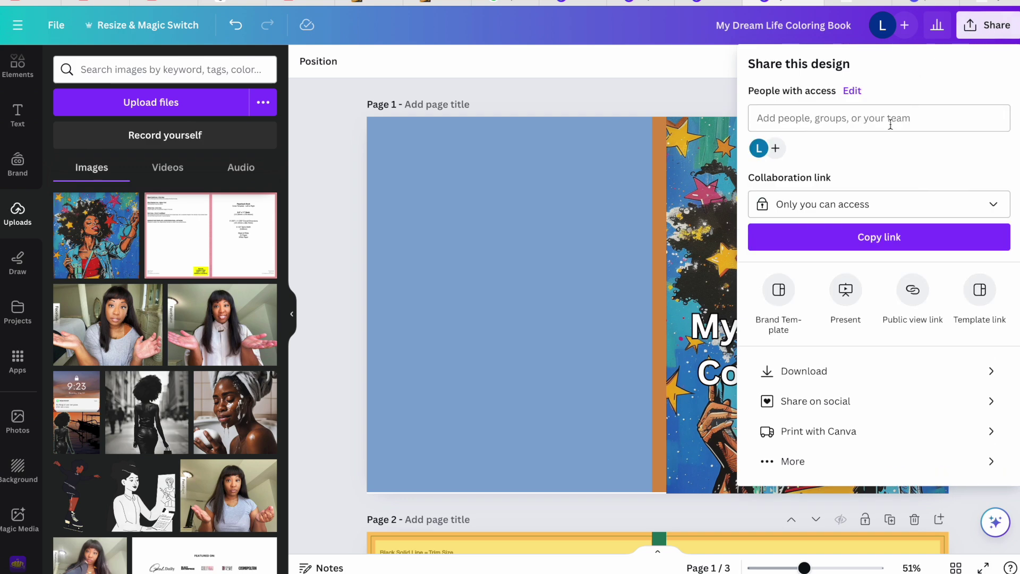
pyautogui.click(778, 368)
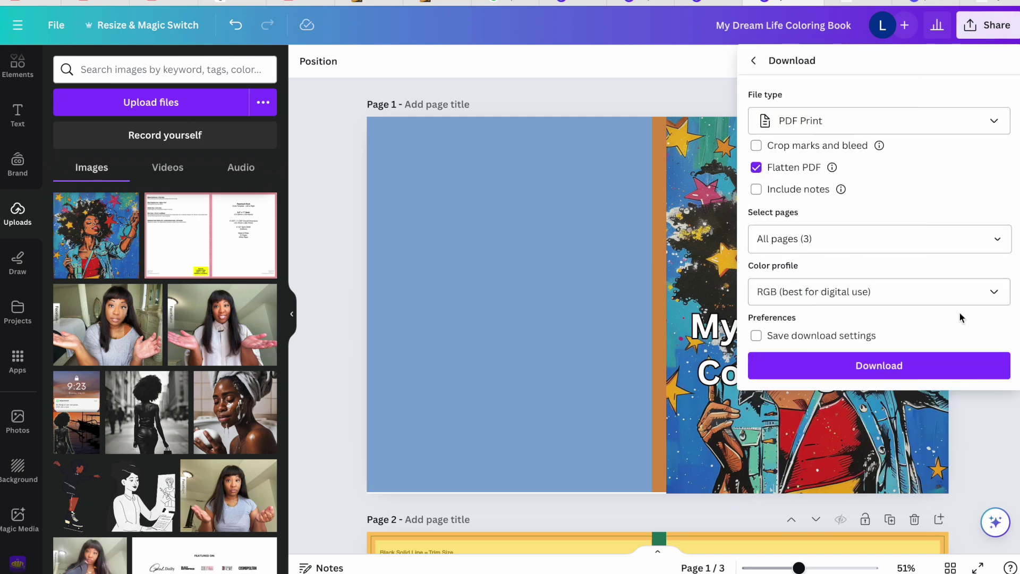
pyautogui.click(904, 236)
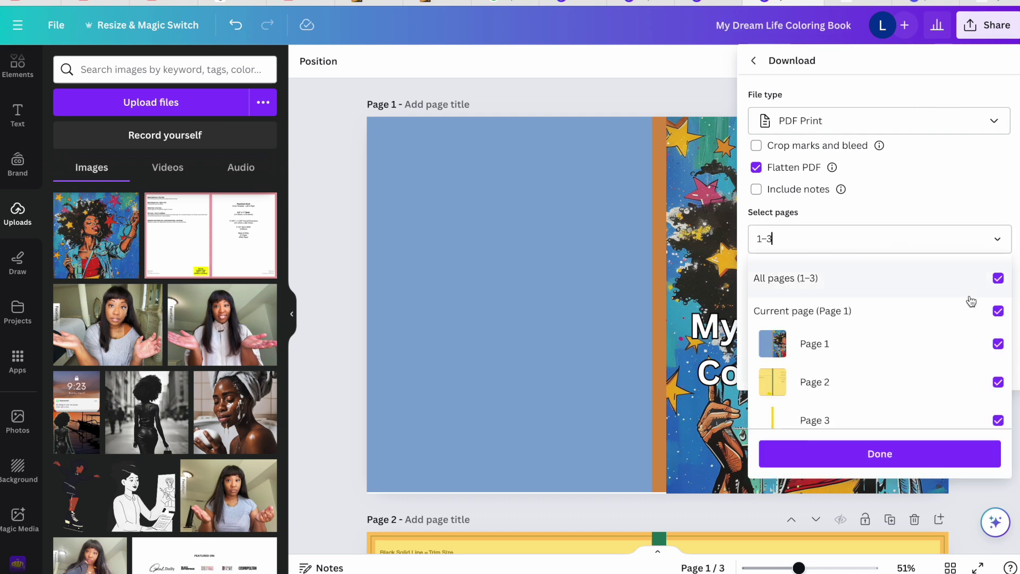
pyautogui.click(998, 278)
pyautogui.click(998, 311)
pyautogui.click(903, 449)
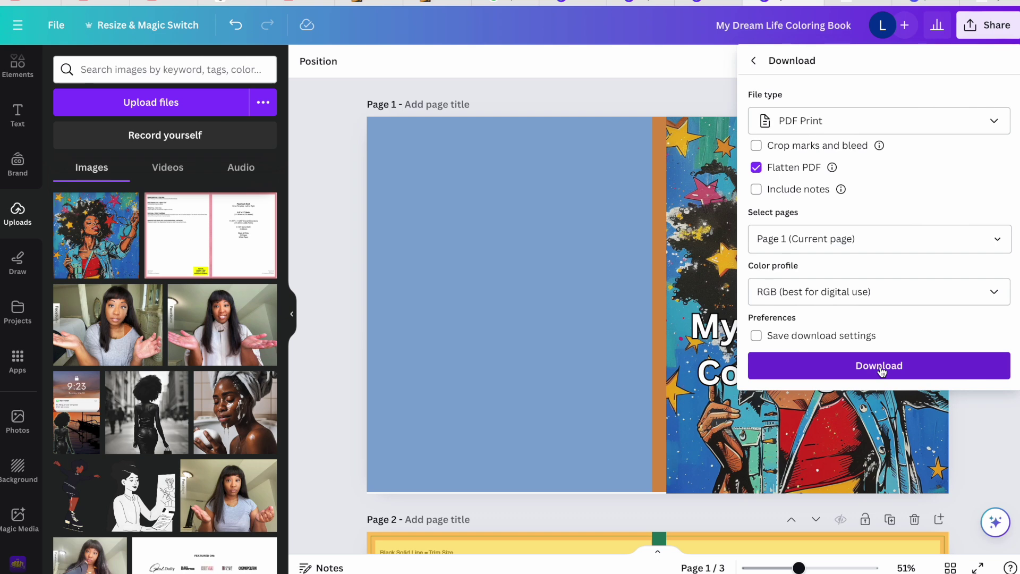
pyautogui.click(564, 170)
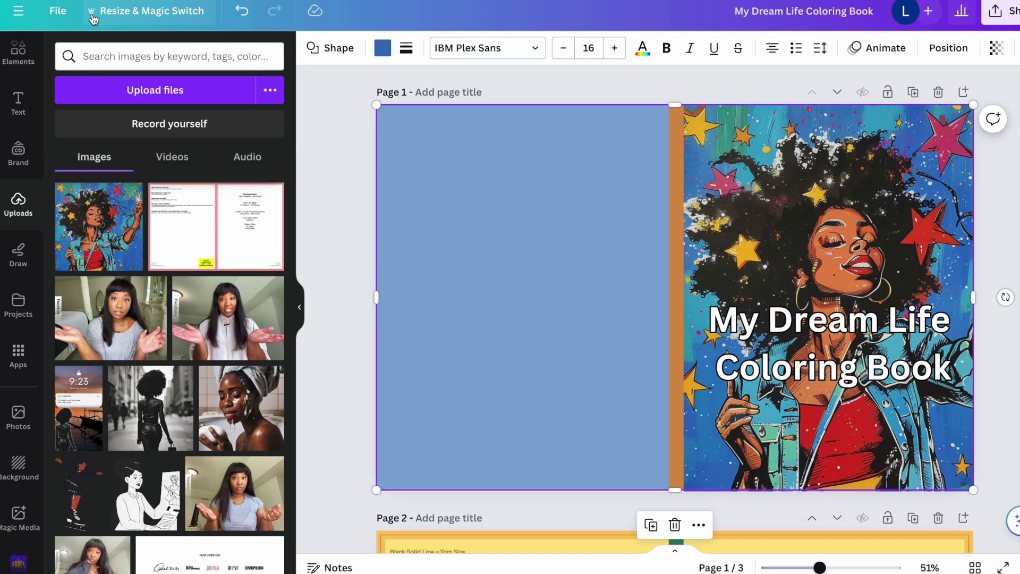
# - Set a custom resize width of 17.472 in for the cover design
pyautogui.click(131, 14)
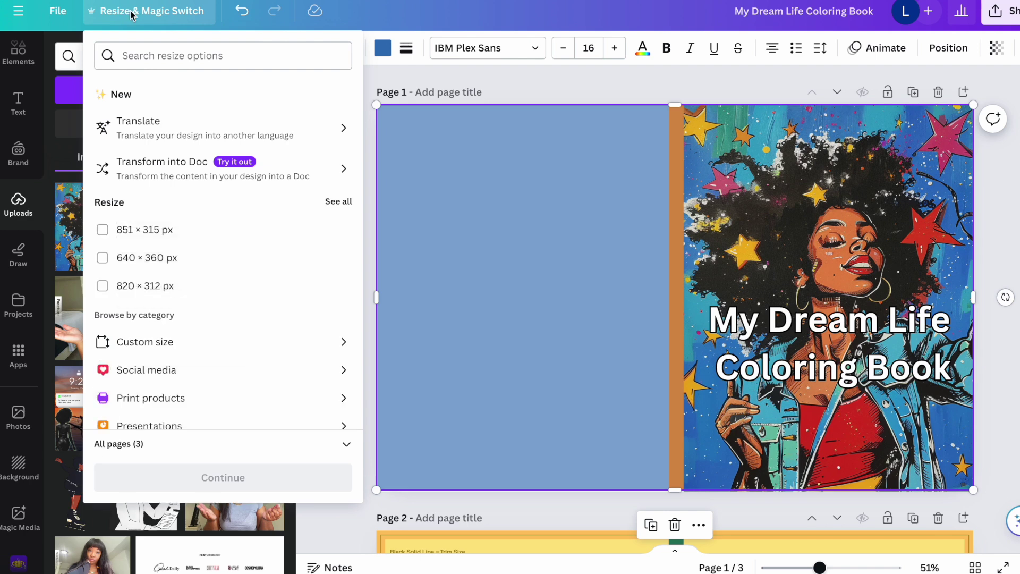
pyautogui.click(221, 347)
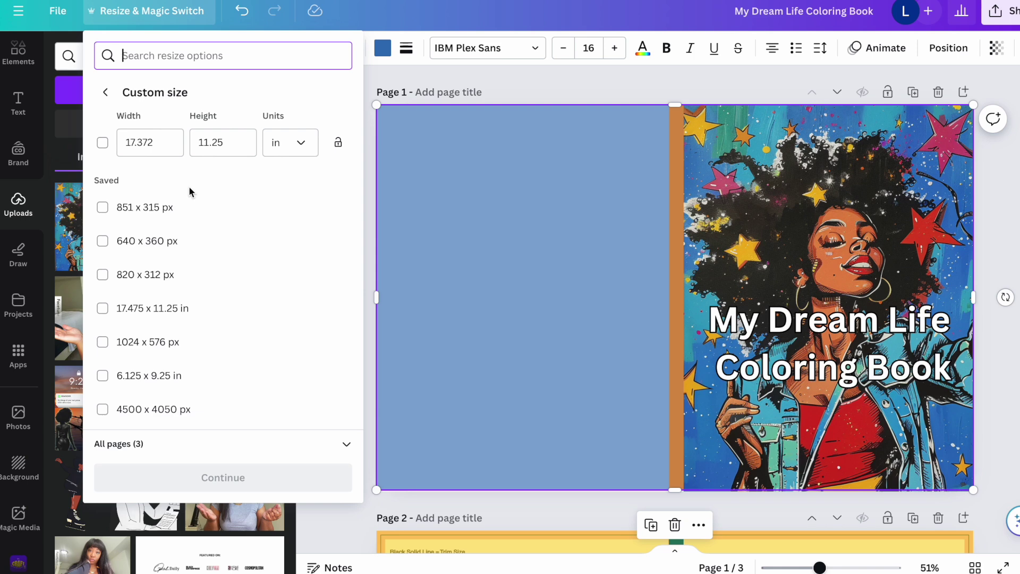
pyautogui.click(157, 142)
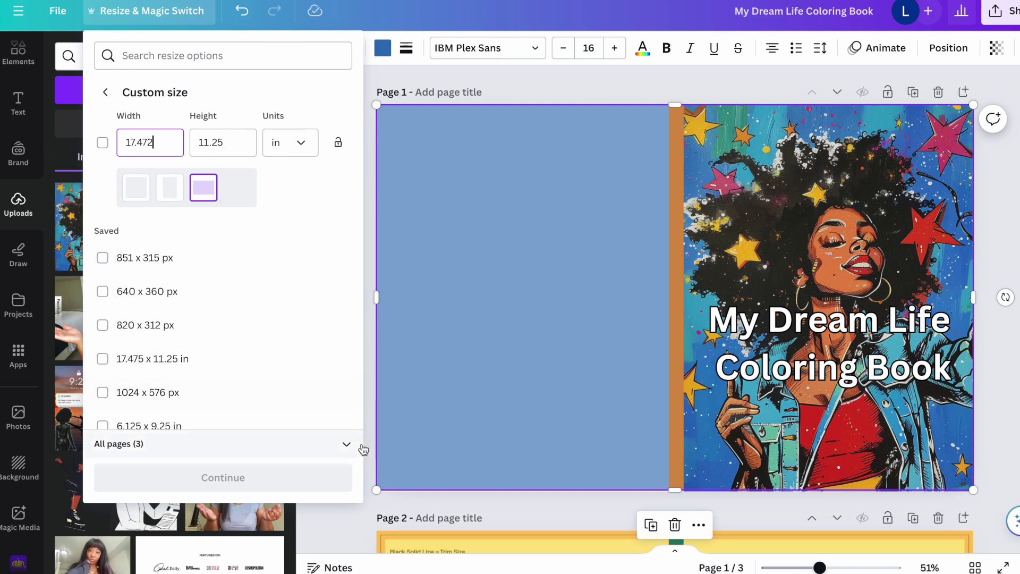
pyautogui.click(330, 98)
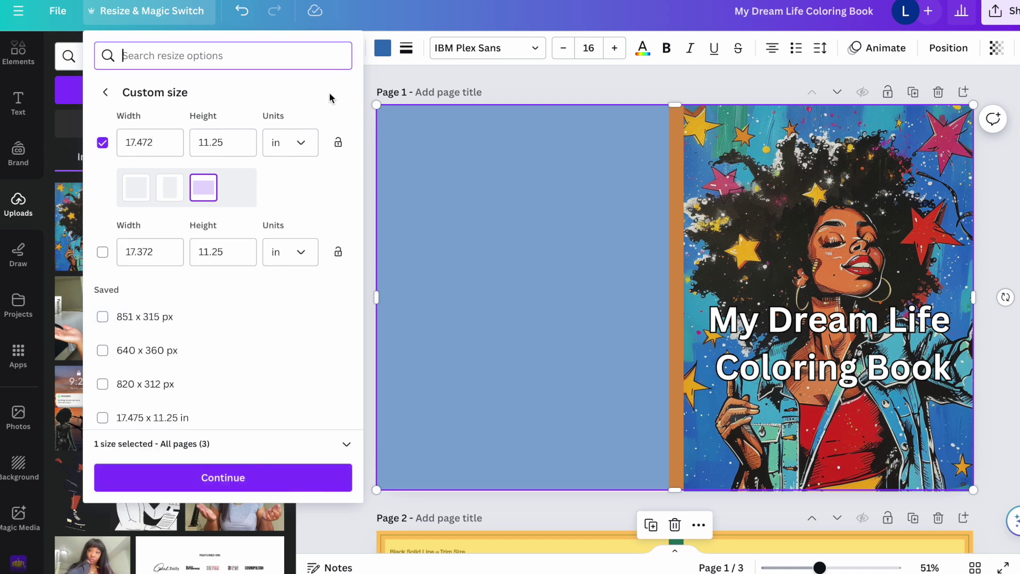
pyautogui.scroll(-5, 324, 212)
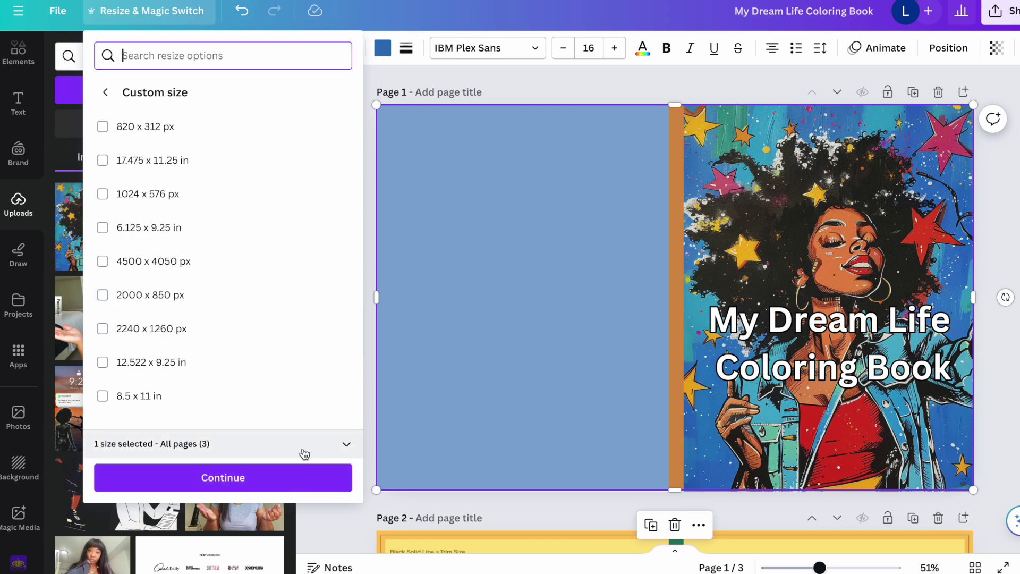
# - Limit the resize to page 1 and create the resized copy of the cover
pyautogui.click(346, 448)
pyautogui.click(289, 439)
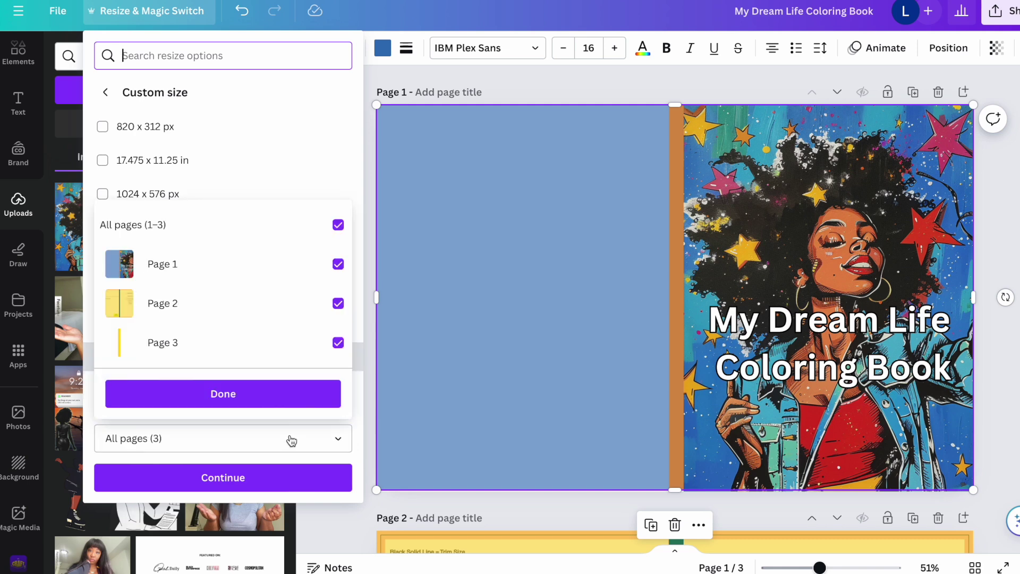
pyautogui.click(338, 225)
pyautogui.click(338, 264)
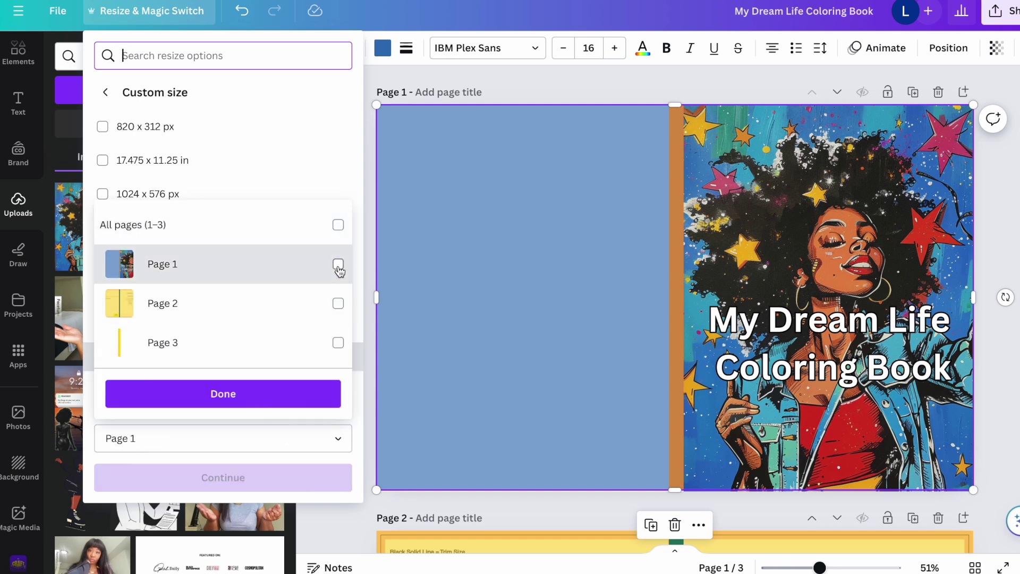
pyautogui.click(258, 393)
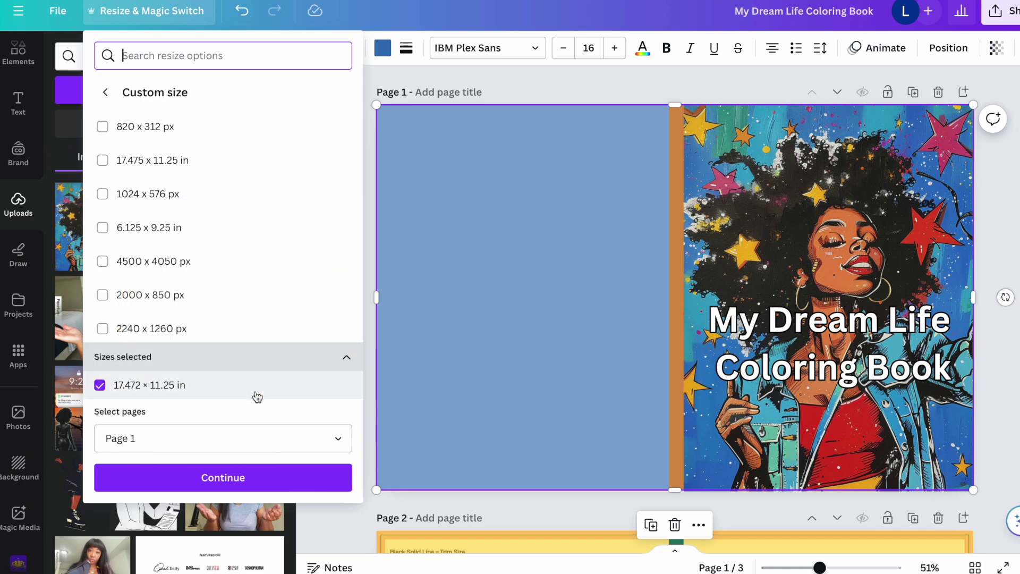
pyautogui.click(223, 478)
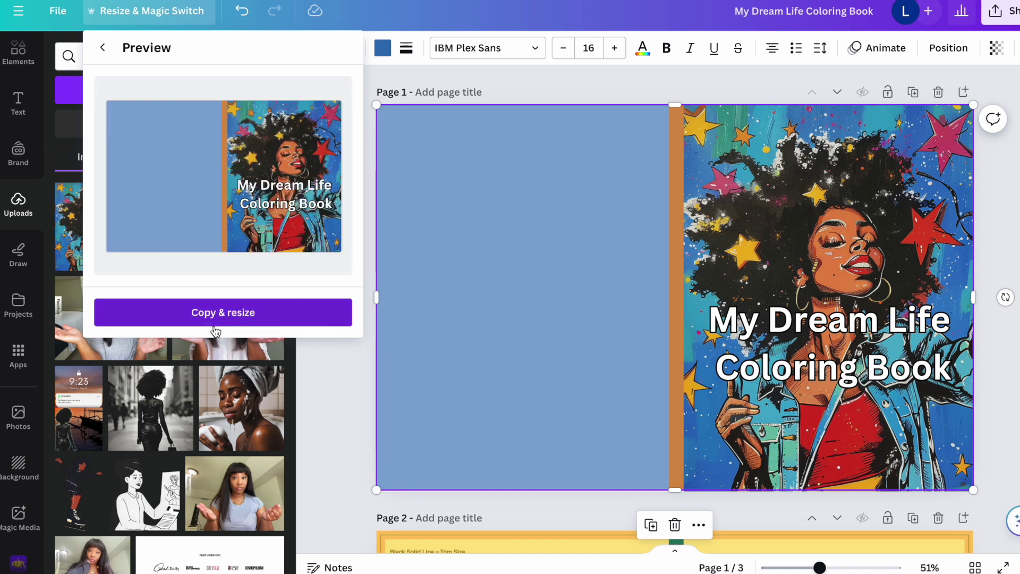
pyautogui.click(225, 318)
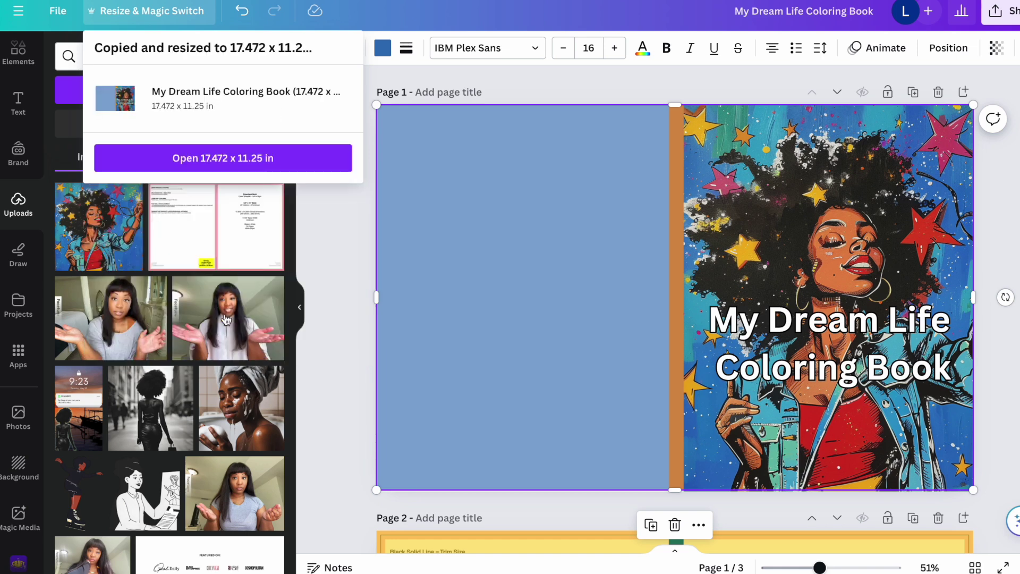
# - Open the resized 17.472 x 11.25 in copy of the cover and look at its available download file types
pyautogui.click(254, 159)
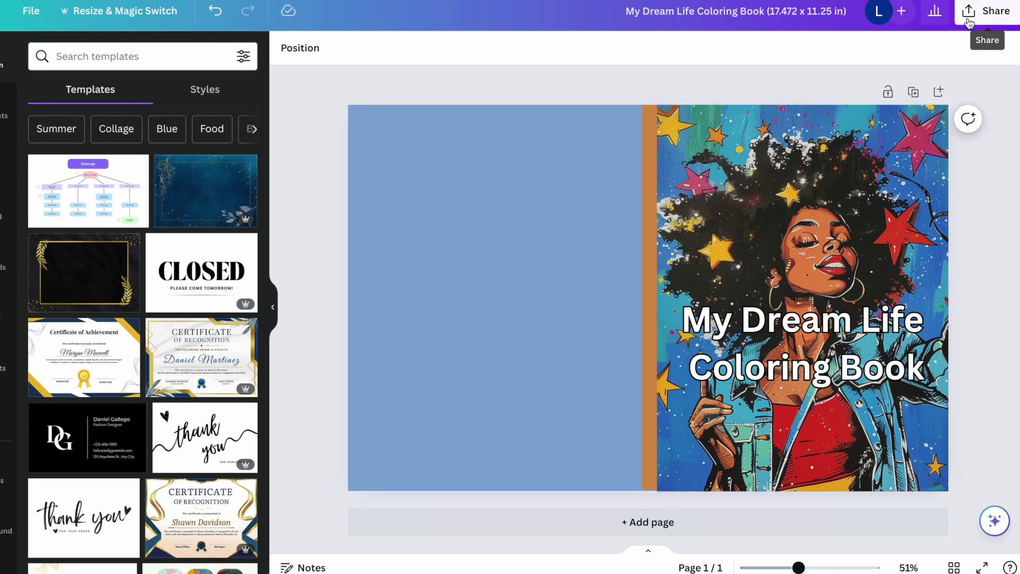
pyautogui.click(994, 15)
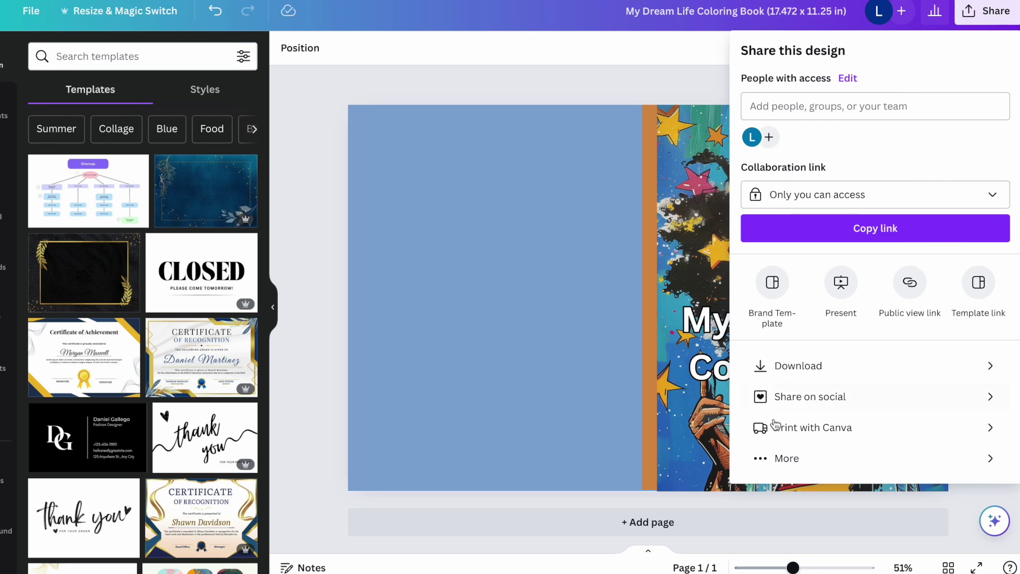
pyautogui.click(765, 365)
pyautogui.click(875, 112)
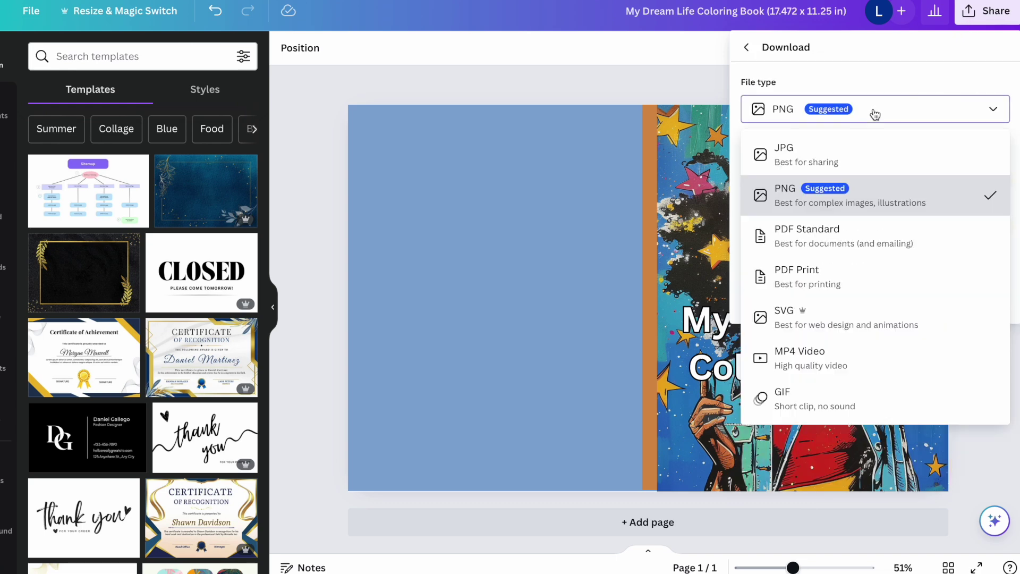
pyautogui.click(602, 79)
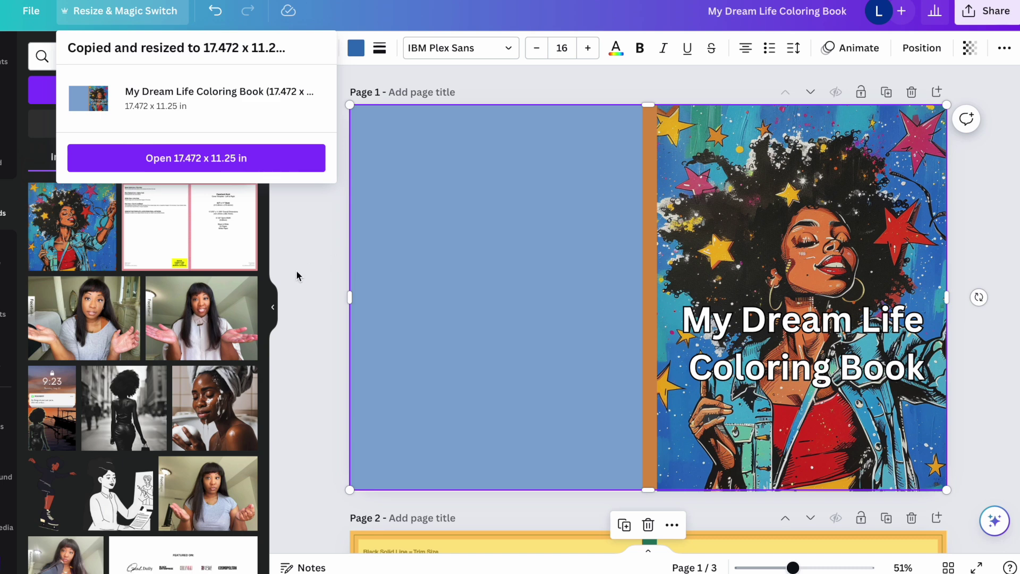
# - Select all the cover elements on page 1 of the original design and copy them
pyautogui.click(313, 213)
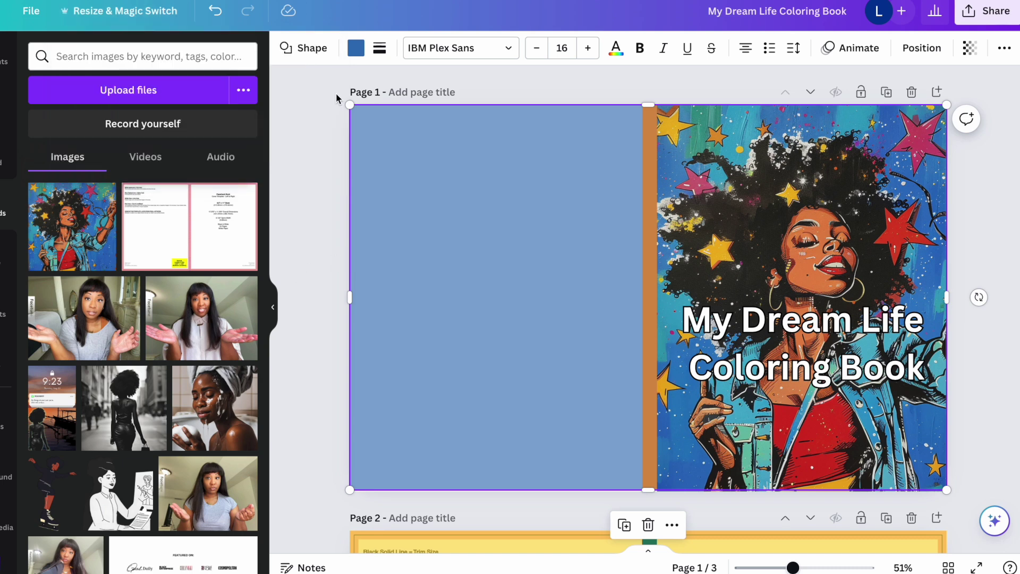
pyautogui.moveTo(339, 95)
pyautogui.mouseDown()
pyautogui.moveTo(734, 164)
pyautogui.moveTo(936, 269)
pyautogui.moveTo(976, 313)
pyautogui.moveTo(976, 490)
pyautogui.mouseUp()
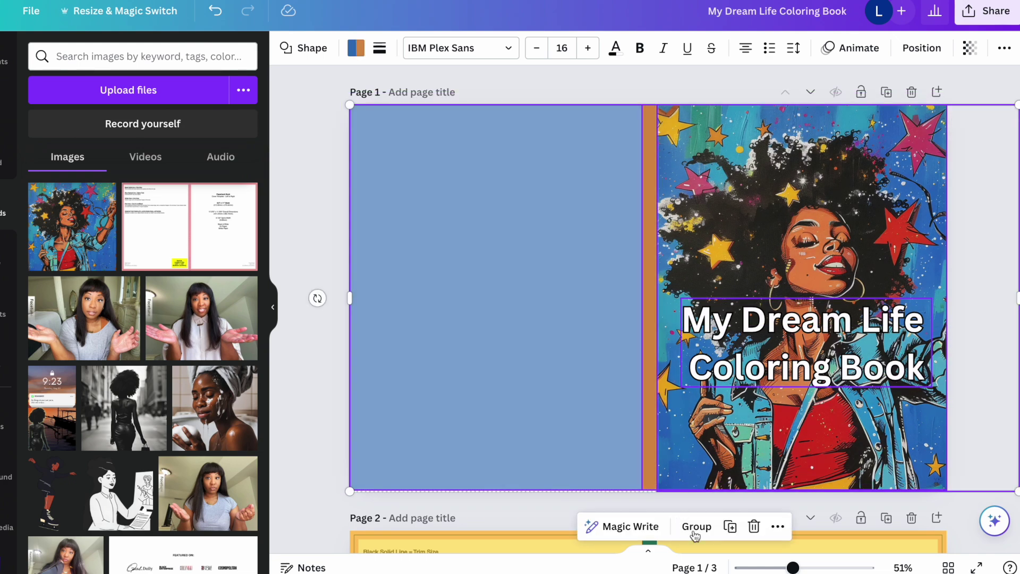
pyautogui.click(778, 527)
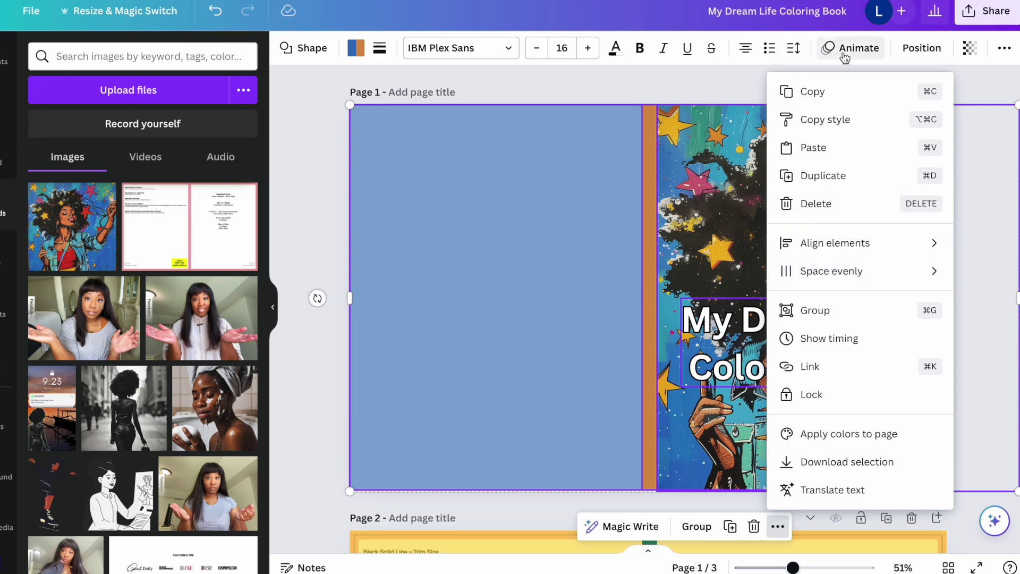
pyautogui.click(822, 94)
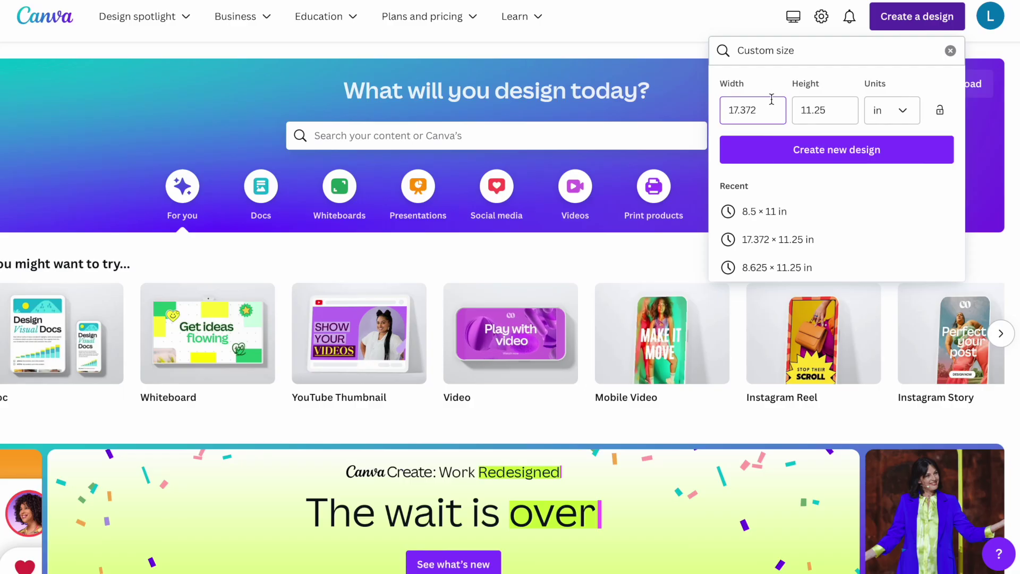
# - Create a new blank design with a custom size of 17.472 × 11.25 in
pyautogui.click(746, 110)
pyautogui.press('BackSpace')
pyautogui.write('4')
pyautogui.click(798, 149)
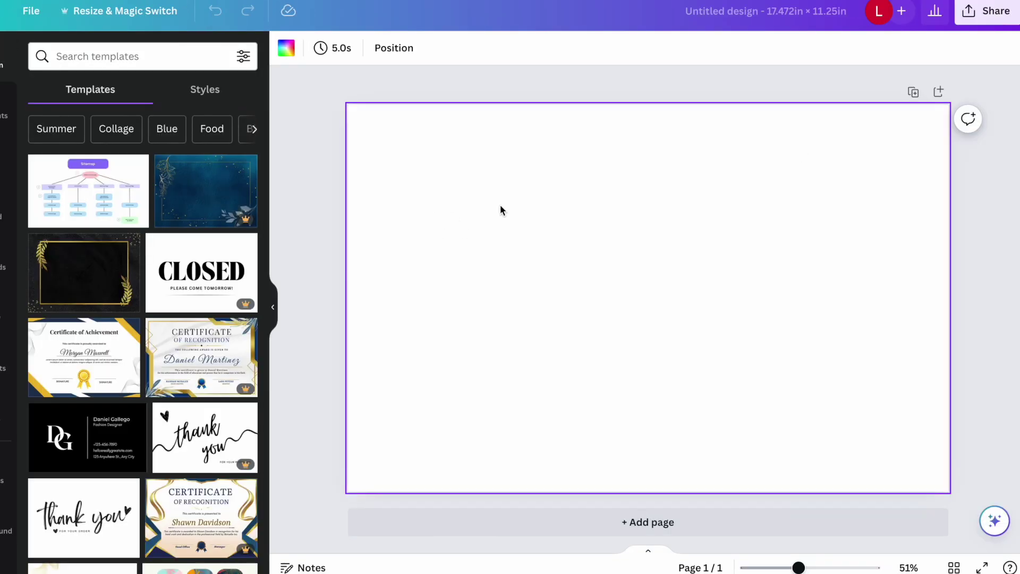
# - Paste the copied cover elements into the blank 17.472 × 11.25 in design
pyautogui.click(101, 2)
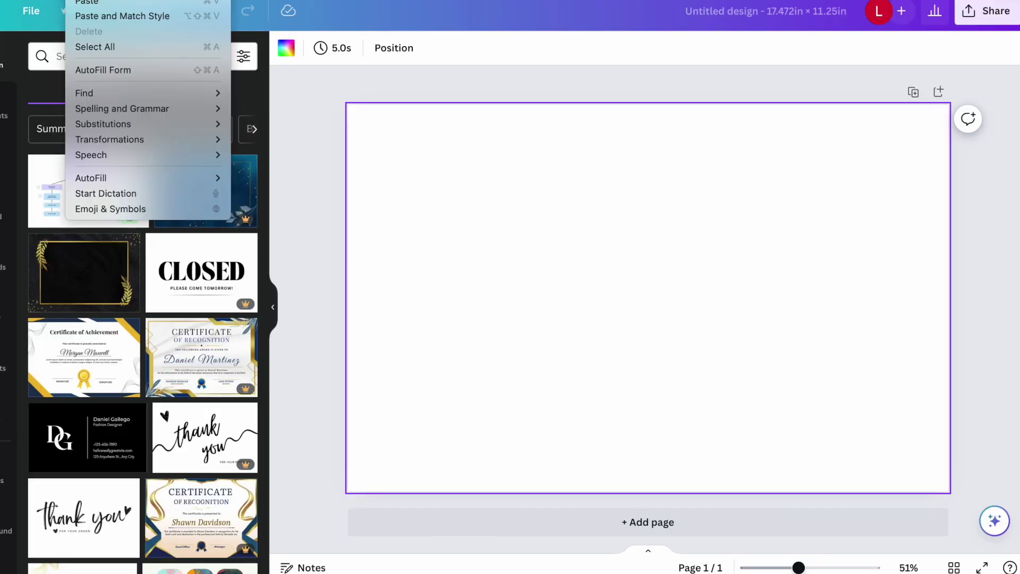
pyautogui.click(103, 4)
pyautogui.click(1004, 148)
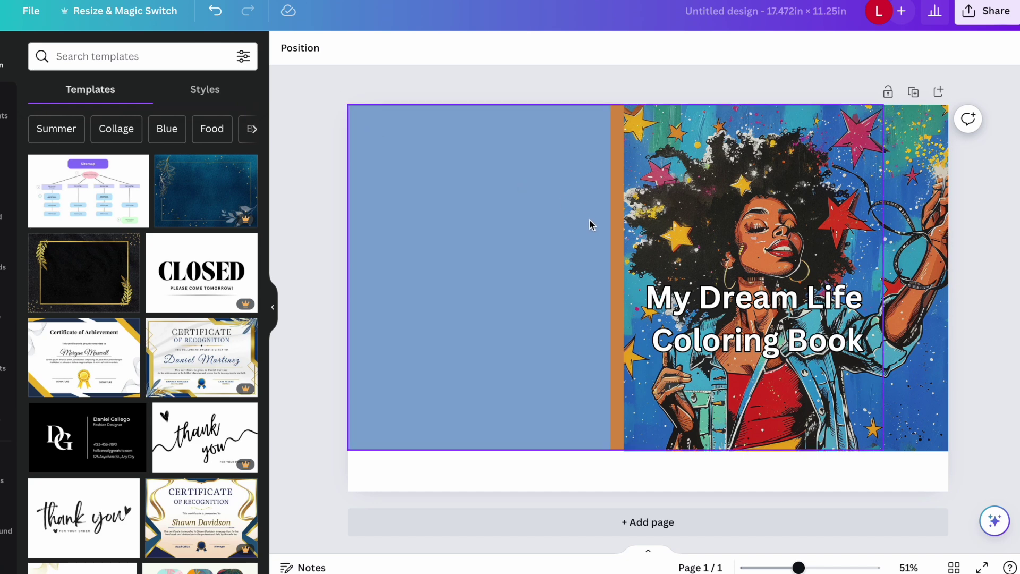
# - Reposition and resize the front cover image to the full page height, and extend the blue background down to the page edge
pyautogui.moveTo(851, 280); pyautogui.dragTo(888, 279)
pyautogui.click(890, 277)
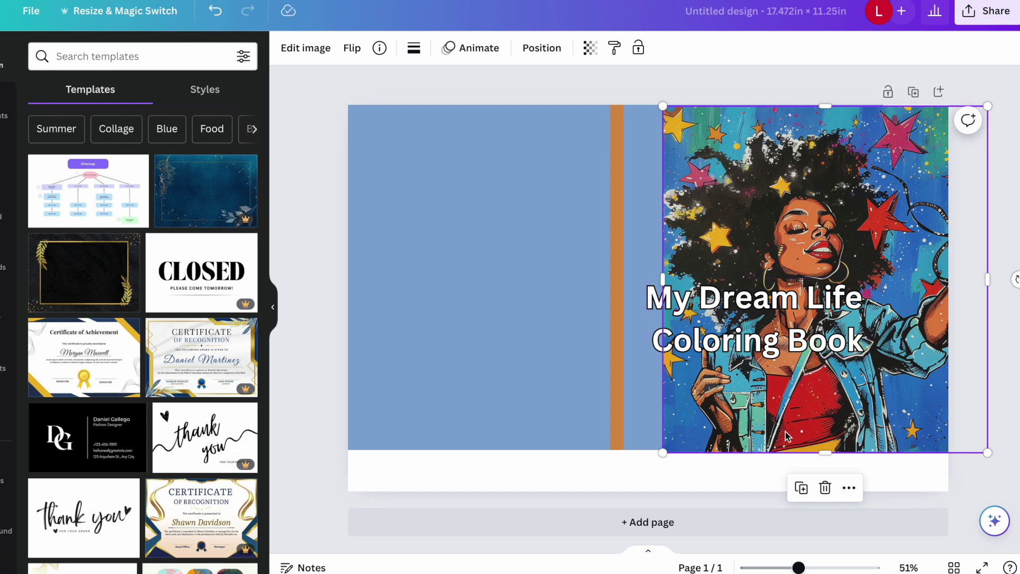
pyautogui.moveTo(664, 454); pyautogui.dragTo(715, 452)
pyautogui.click(534, 431)
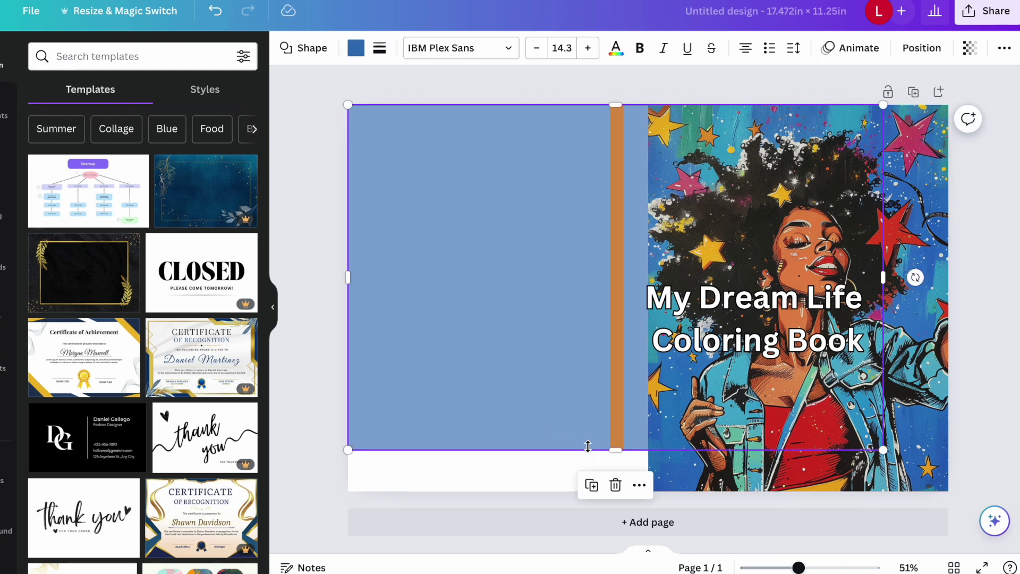
pyautogui.moveTo(612, 450); pyautogui.dragTo(615, 484)
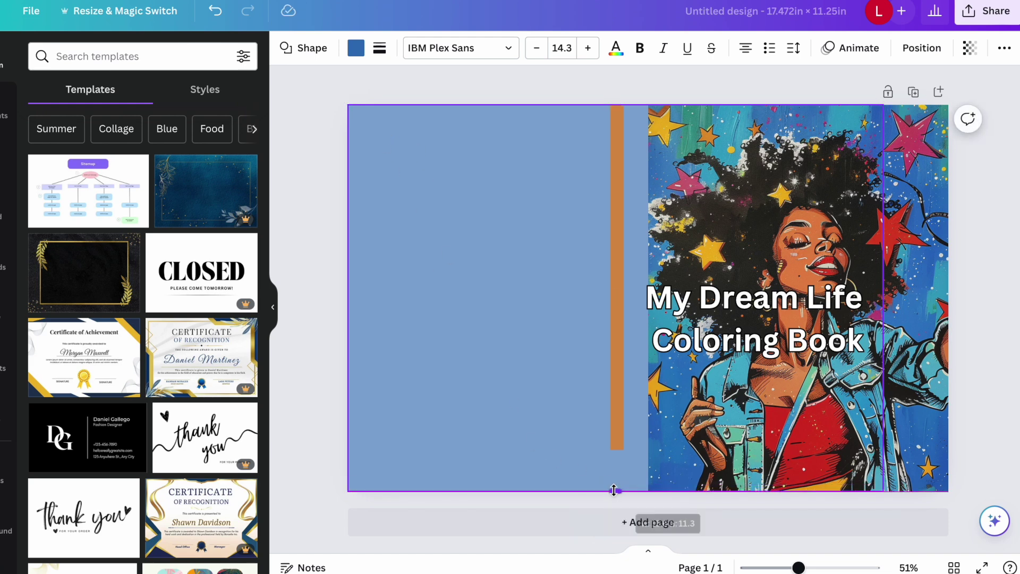
# - Move the orange spine against the front cover image, lengthen it to the page's lower edge, and reposition the title on the front cover
pyautogui.click(620, 377)
pyautogui.moveTo(622, 381); pyautogui.dragTo(640, 370)
pyautogui.moveTo(636, 462); pyautogui.dragTo(635, 491)
pyautogui.moveTo(762, 325); pyautogui.dragTo(812, 202)
pyautogui.click(987, 240)
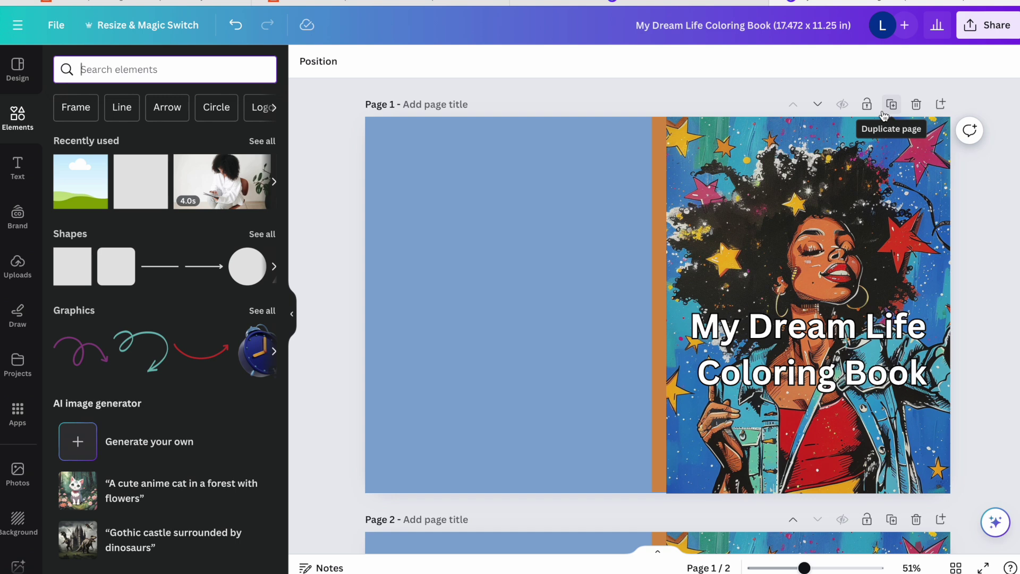
# - Insert the uploaded cover artwork into the front cover frame on page 1 and check its crop
pyautogui.click(74, 192)
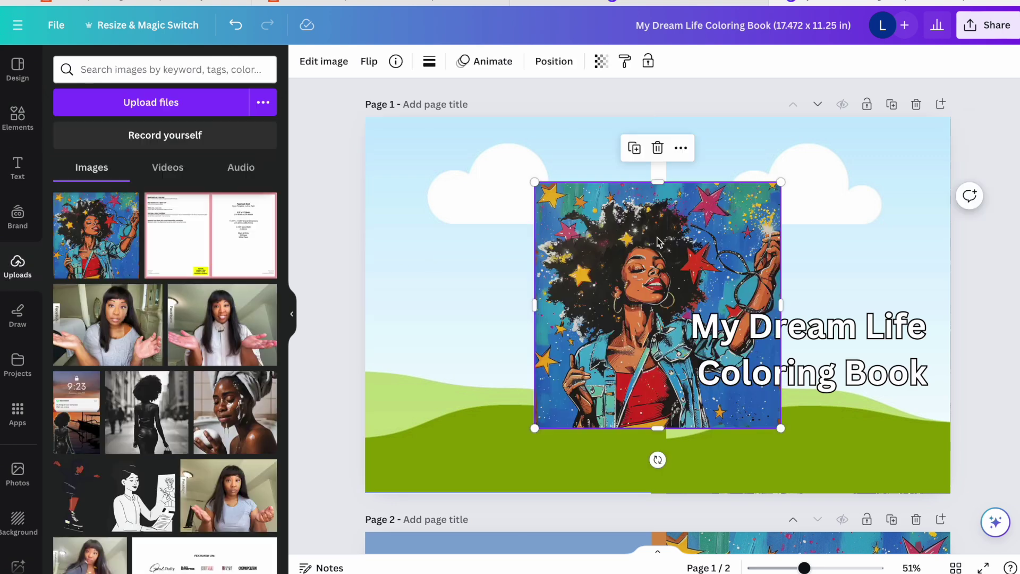
pyautogui.moveTo(658, 242); pyautogui.dragTo(810, 206)
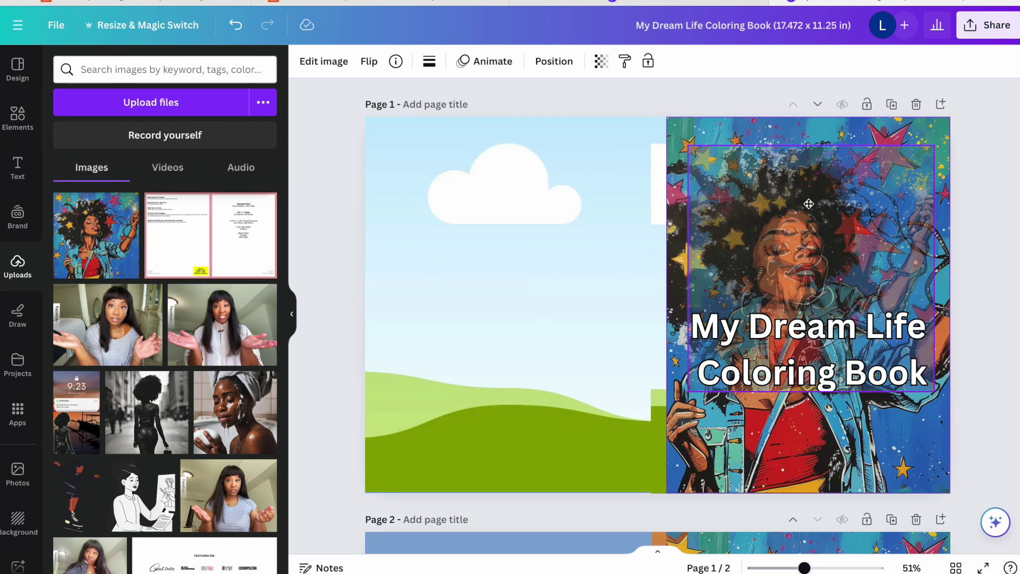
pyautogui.doubleClick(810, 206)
pyautogui.moveTo(813, 203); pyautogui.dragTo(845, 201)
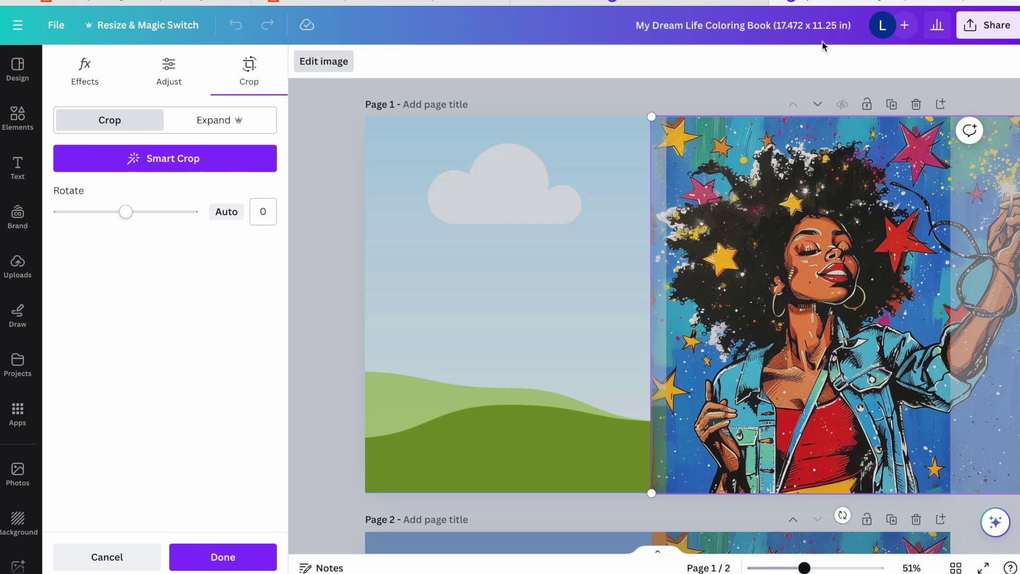
pyautogui.click(805, 85)
# - Fill the back cover frame with the document's blue and the spine frame with its orange
pyautogui.click(425, 222)
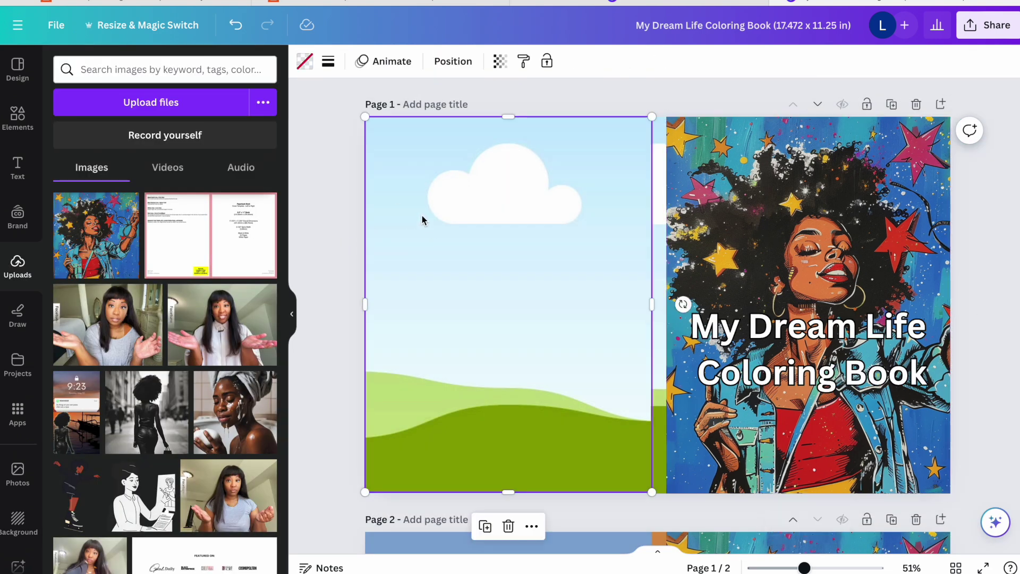
pyautogui.click(305, 62)
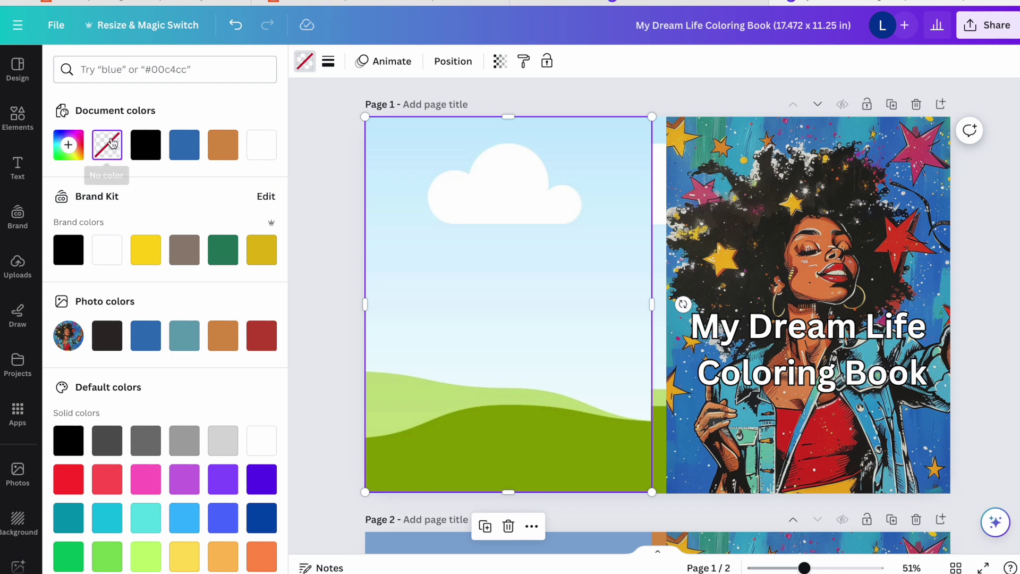
pyautogui.click(185, 150)
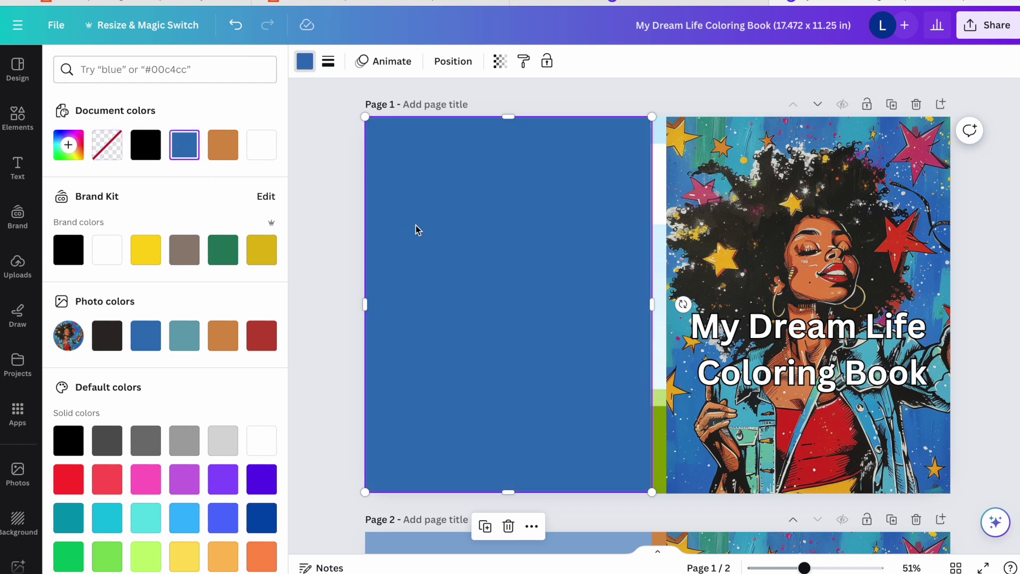
pyautogui.click(659, 227)
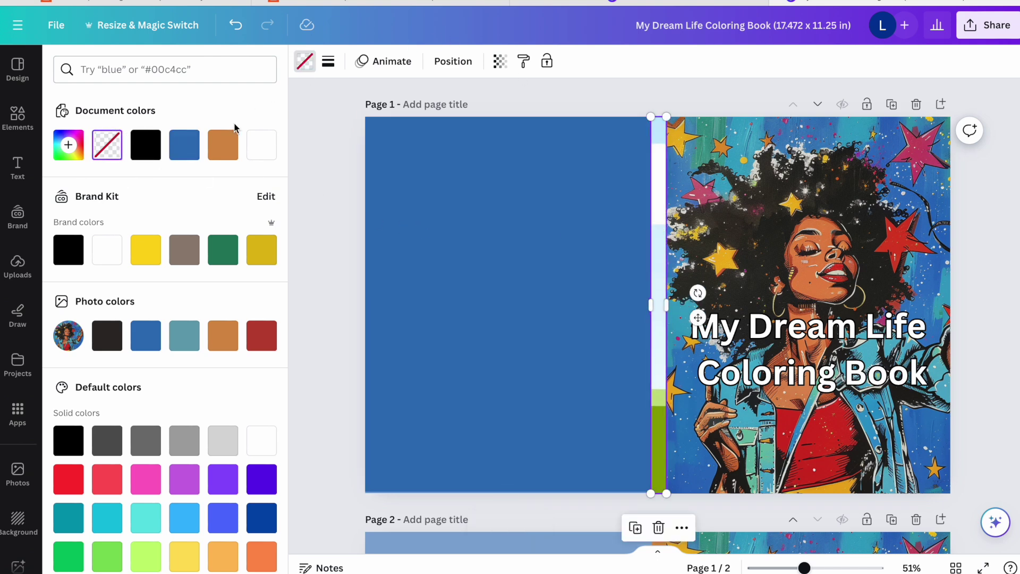
pyautogui.click(186, 146)
pyautogui.click(224, 145)
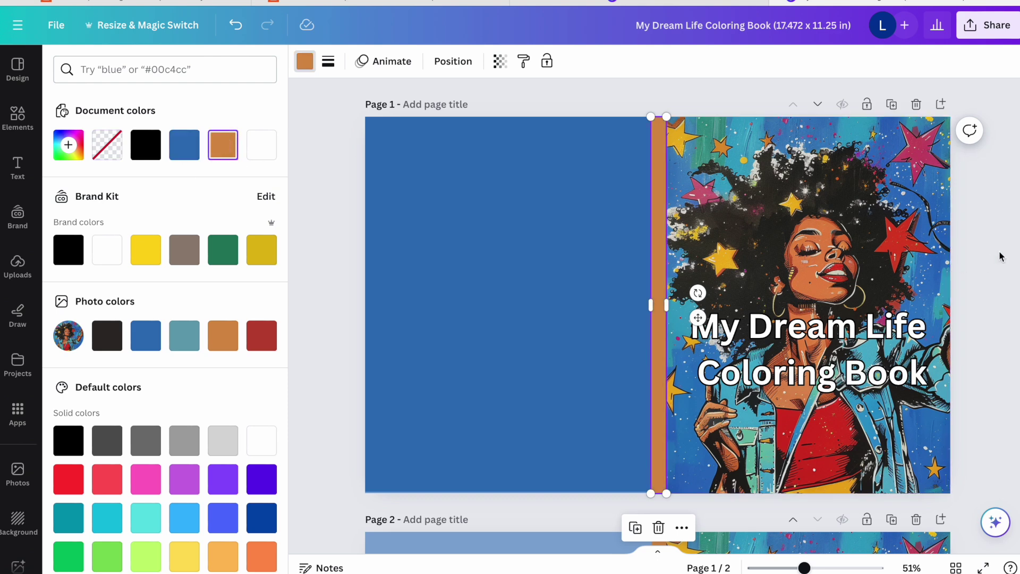
pyautogui.press('Escape')
pyautogui.press('Escape')
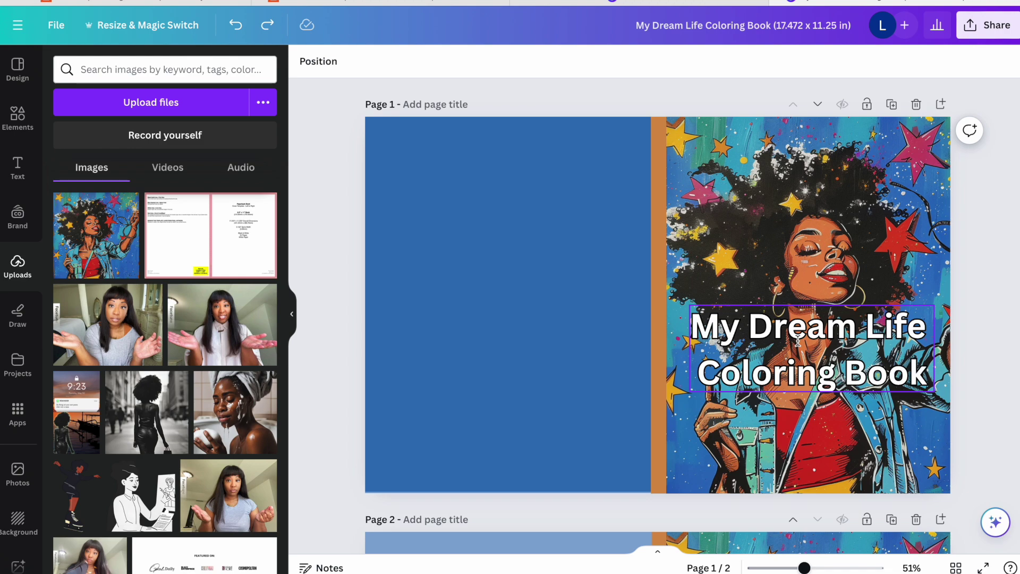
# - Replace "My Dream Life" in the page 1 title with "Your Title" and move the title to the upper part of the front cover
pyautogui.click(798, 341)
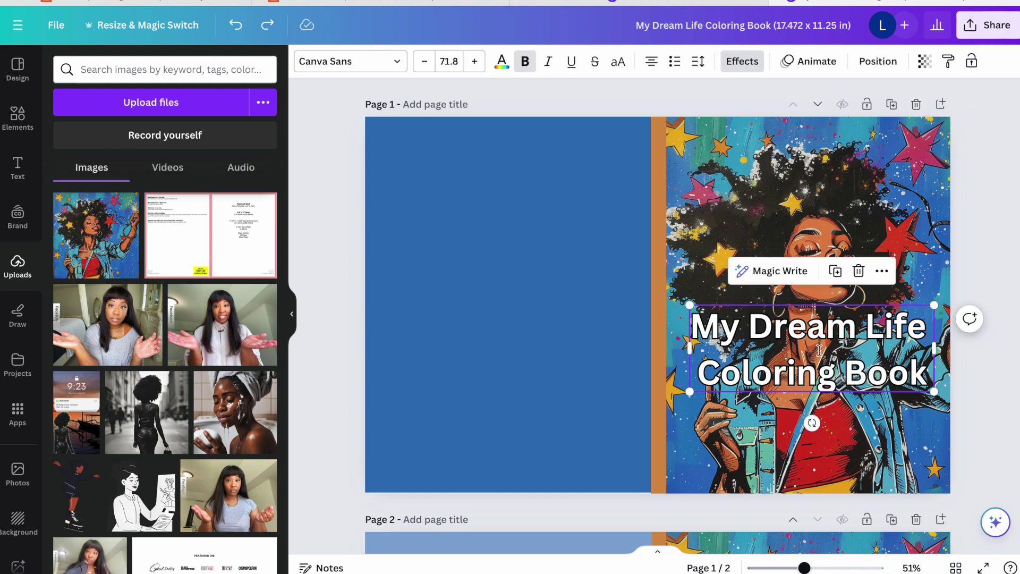
pyautogui.tripleClick(817, 330)
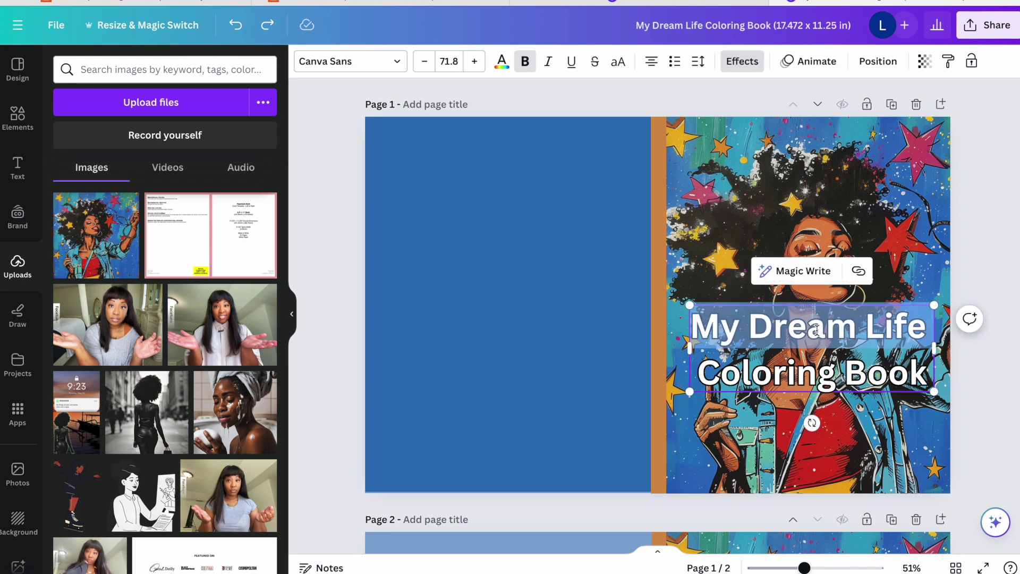
pyautogui.write('Your Ti')
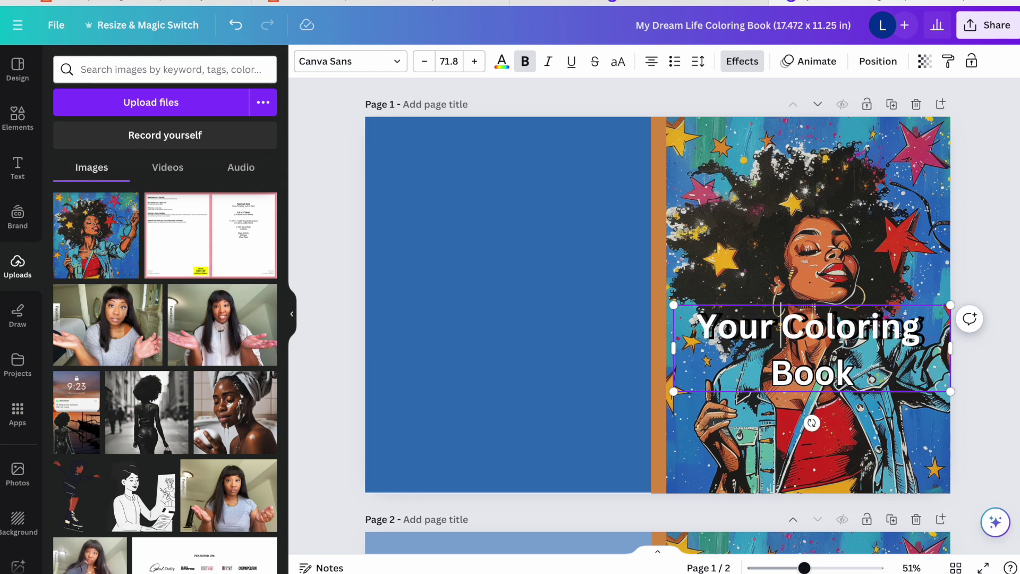
pyautogui.write('tle')
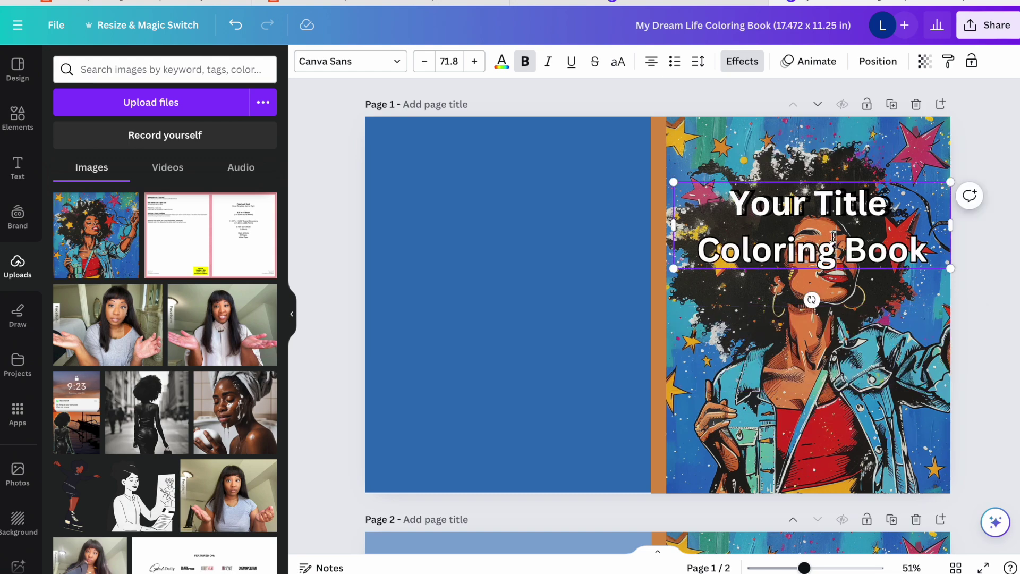
pyautogui.click(851, 298)
pyautogui.click(858, 240)
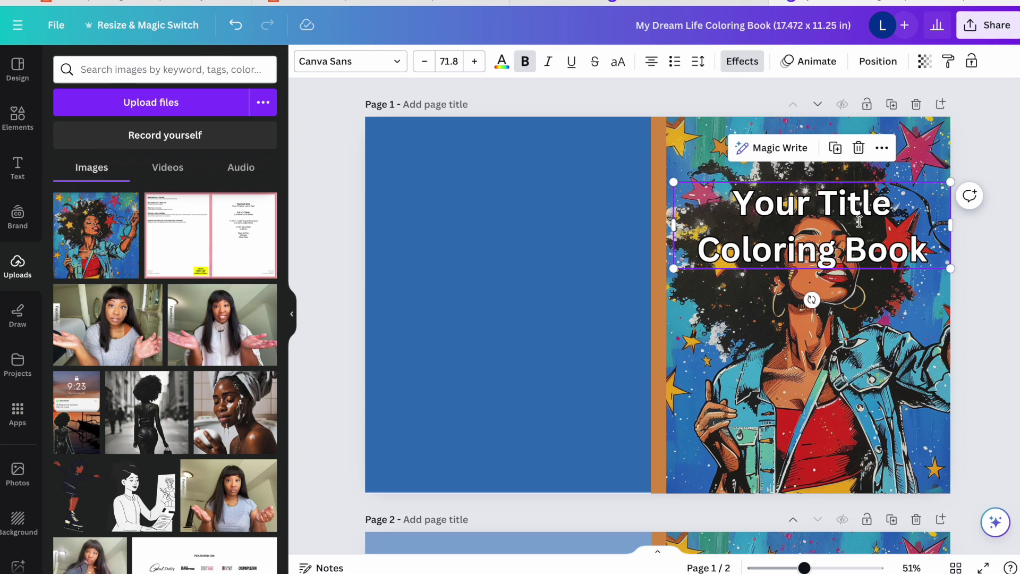
# - Duplicate the title, place the copy lower on the front cover, and replace its text with the author's first name
pyautogui.click(835, 148)
pyautogui.moveTo(825, 223); pyautogui.dragTo(817, 384)
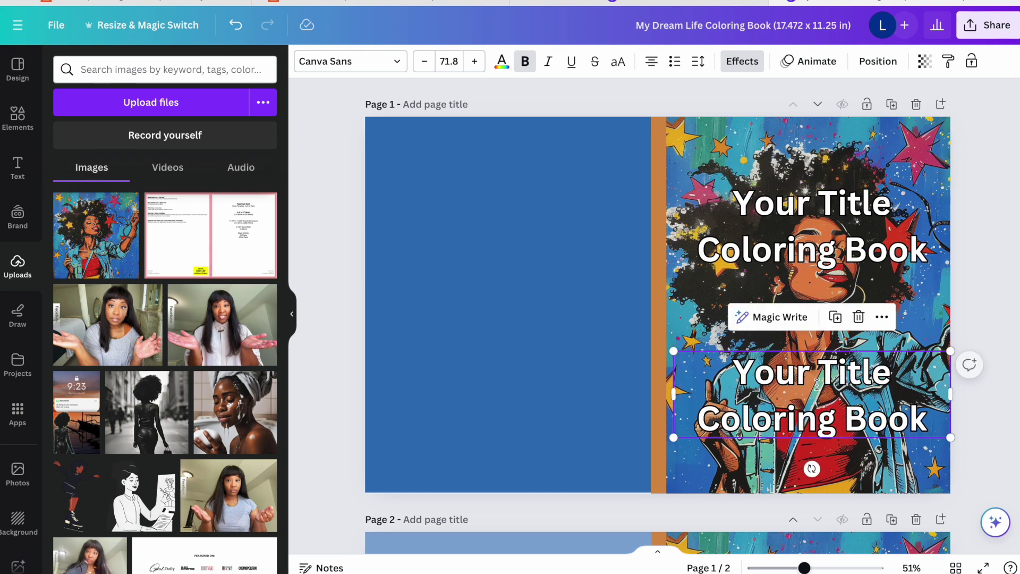
pyautogui.doubleClick(817, 384)
pyautogui.write('Latoya')
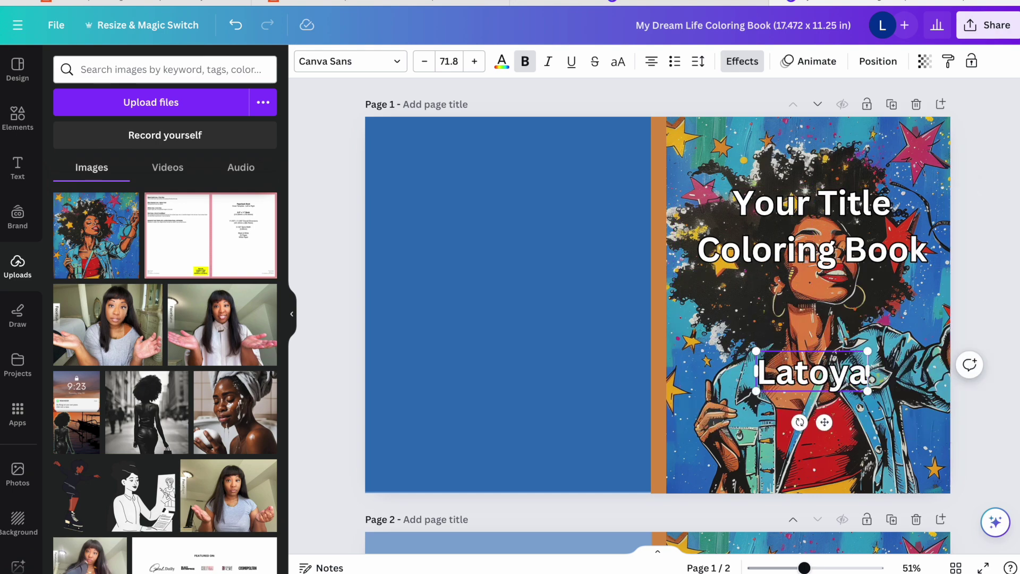
pyautogui.click(996, 341)
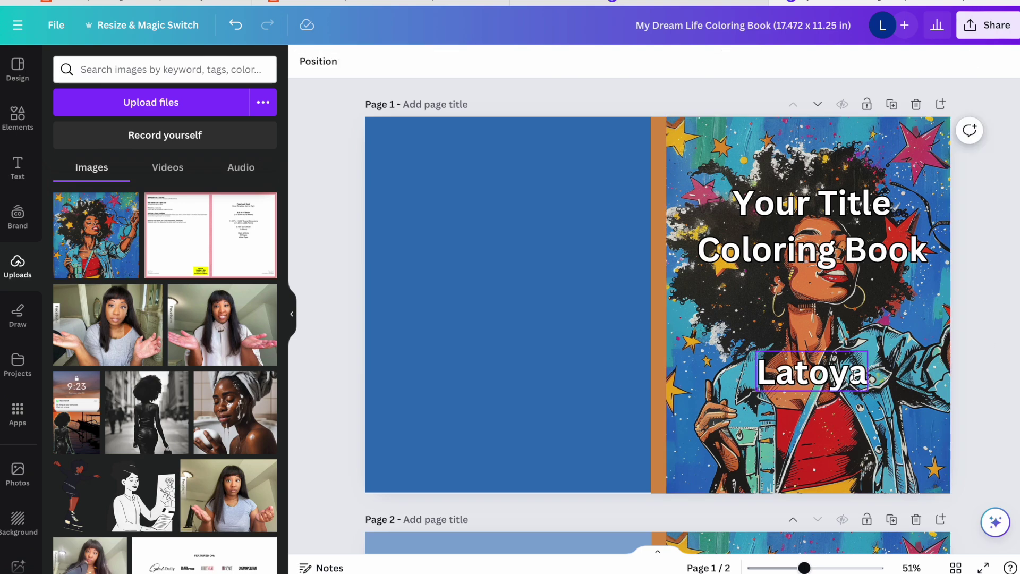
pyautogui.click(852, 376)
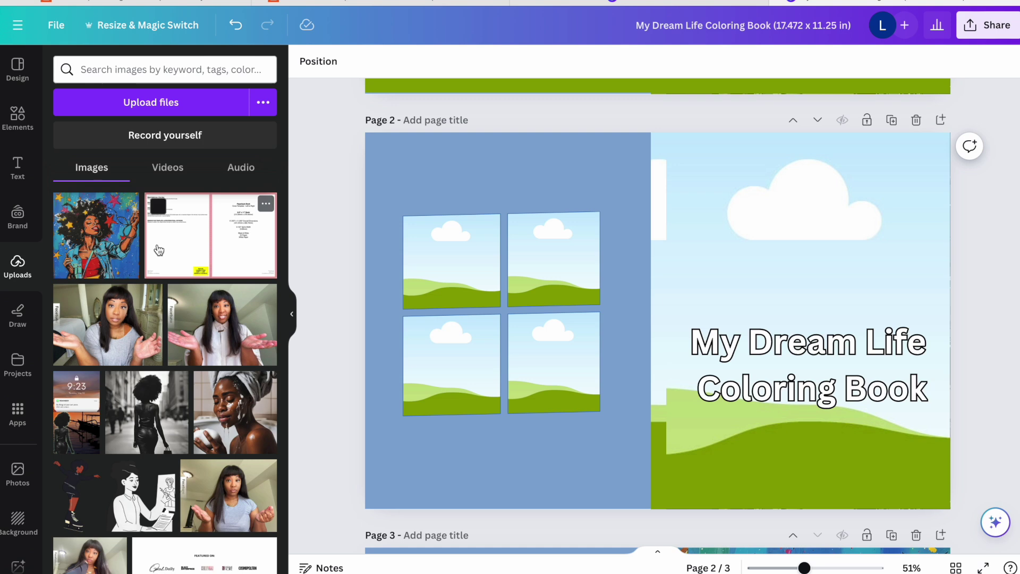
# - Fill the upper two and lower-left frames on page 2's back cover with uploaded line-art coloring pages of couples
pyautogui.scroll(-10, 126, 352)
pyautogui.scroll(-15, 125, 352)
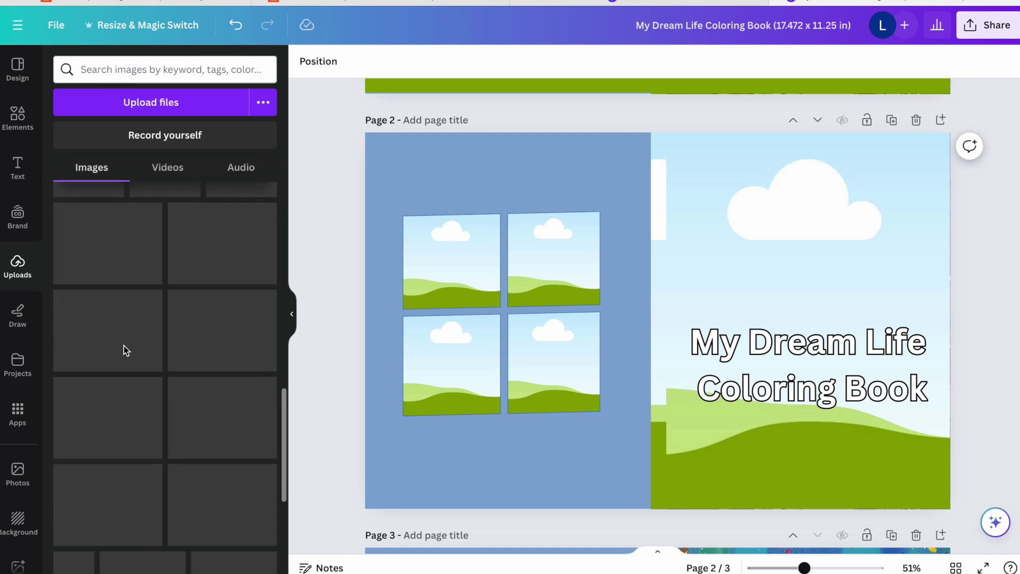
pyautogui.scroll(1, 234, 439)
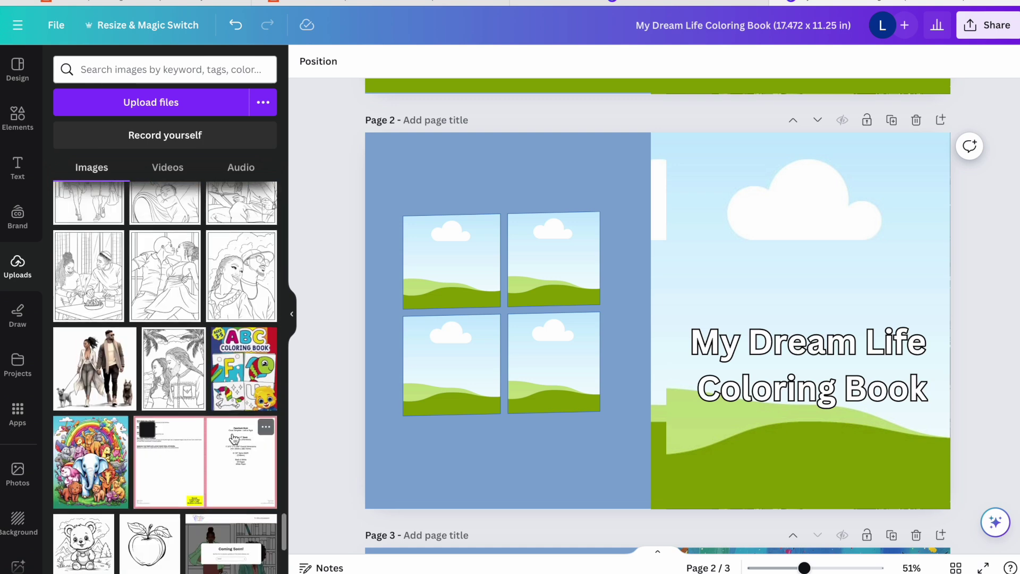
pyautogui.moveTo(248, 283); pyautogui.dragTo(452, 261)
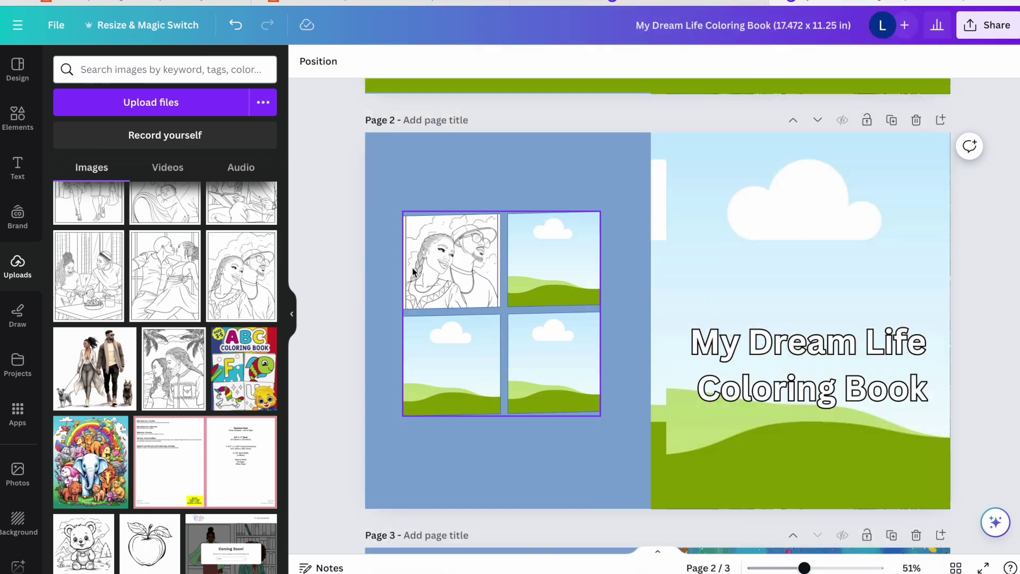
pyautogui.click(170, 273)
pyautogui.moveTo(639, 279); pyautogui.dragTo(553, 260)
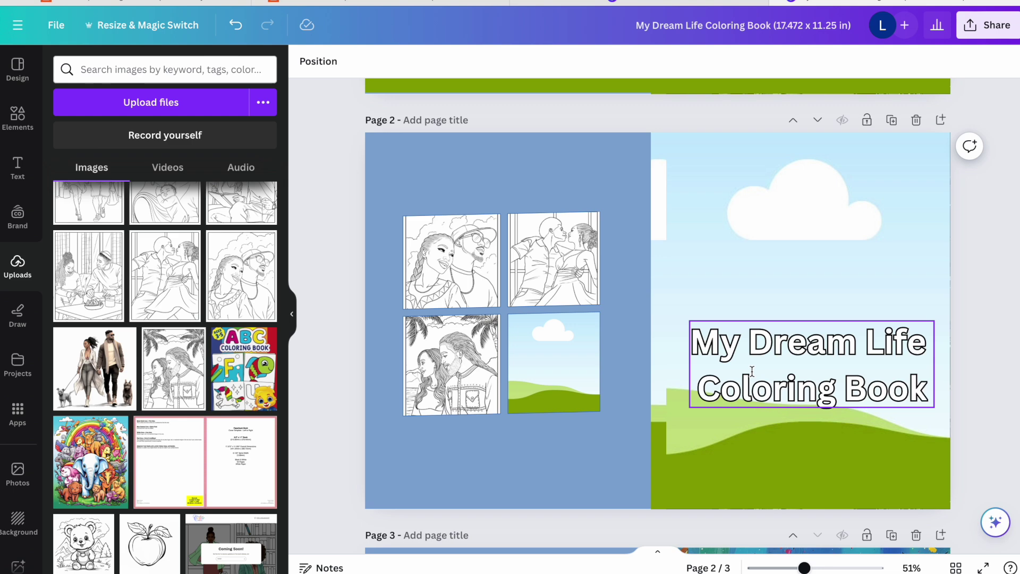
# - Duplicate the "My Dream Life Coloring Book" title on page 2 and place the copy above the back cover frames
pyautogui.click(752, 371)
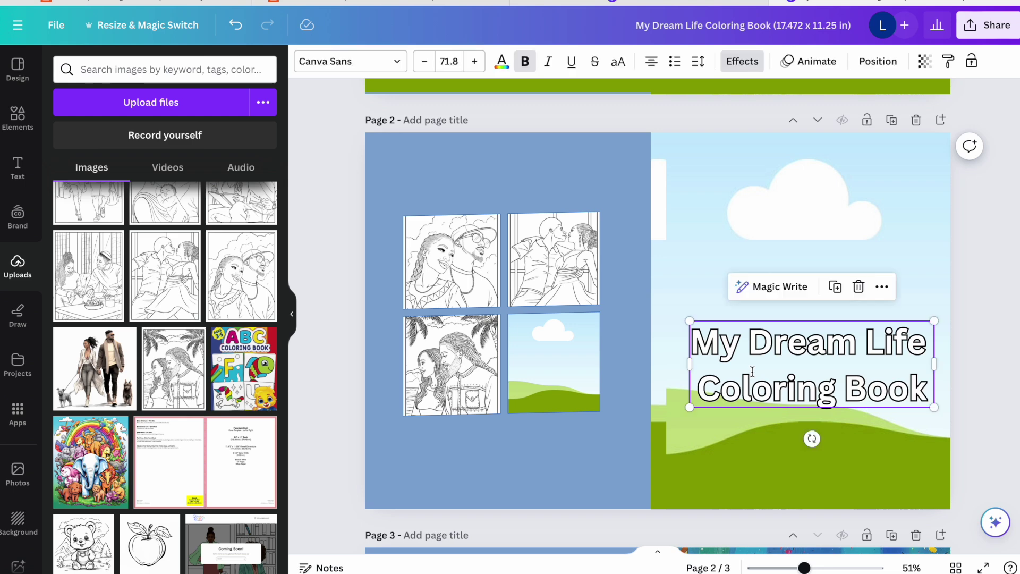
pyautogui.click(840, 293)
pyautogui.moveTo(824, 350); pyautogui.dragTo(575, 171)
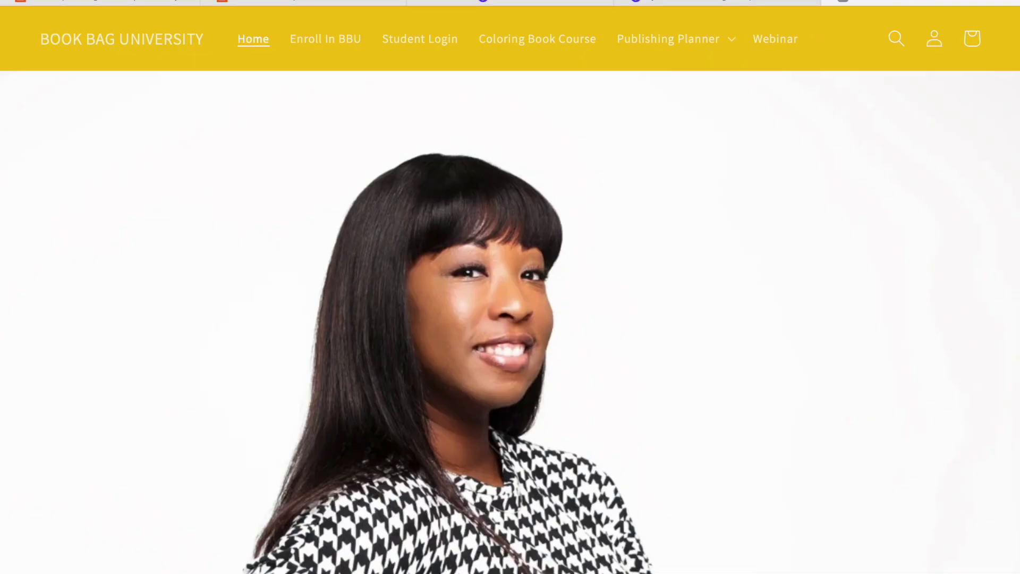
# - Switch to the Book Bag University website, look over its home page, and search the site for "tem"
pyautogui.scroll(-1, 663, 142)
pyautogui.scroll(1, 663, 142)
pyautogui.scroll(-1, 662, 140)
pyautogui.click(896, 39)
pyautogui.write('tem')
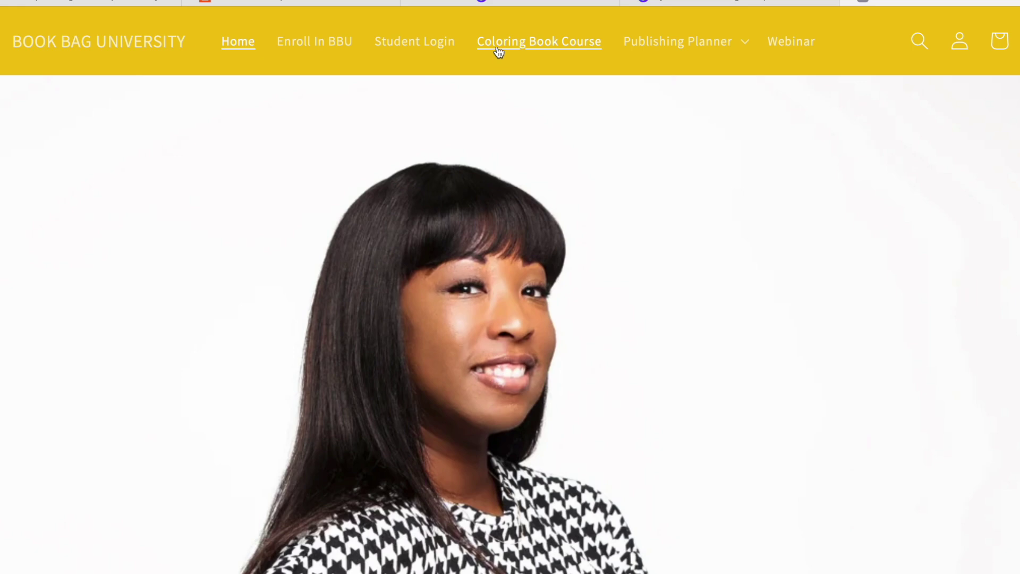
# - Open the Coloring Book Course page and review its product description, including the bonuses and prompt guide
pyautogui.click(499, 52)
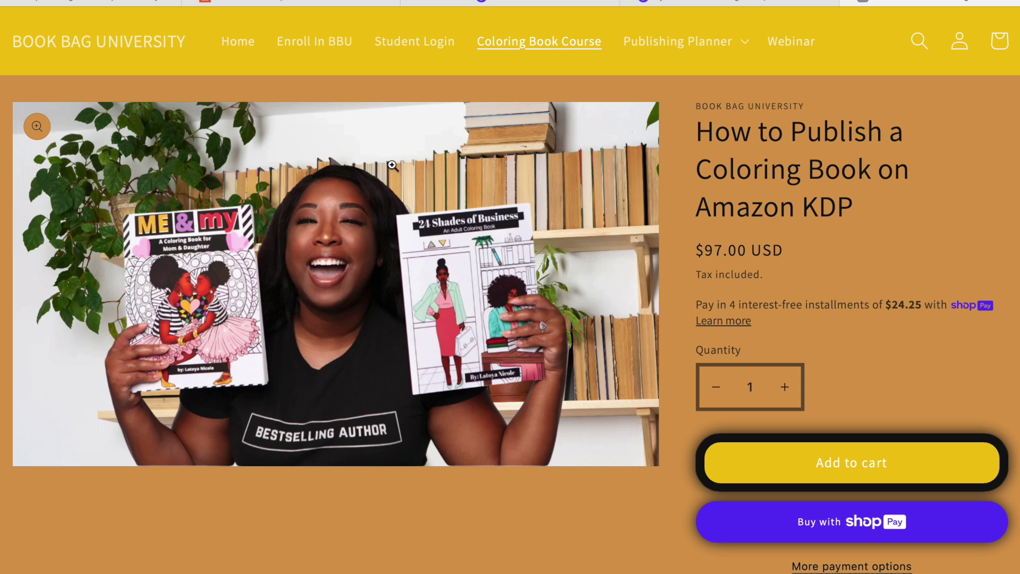
pyautogui.scroll(-6, 392, 166)
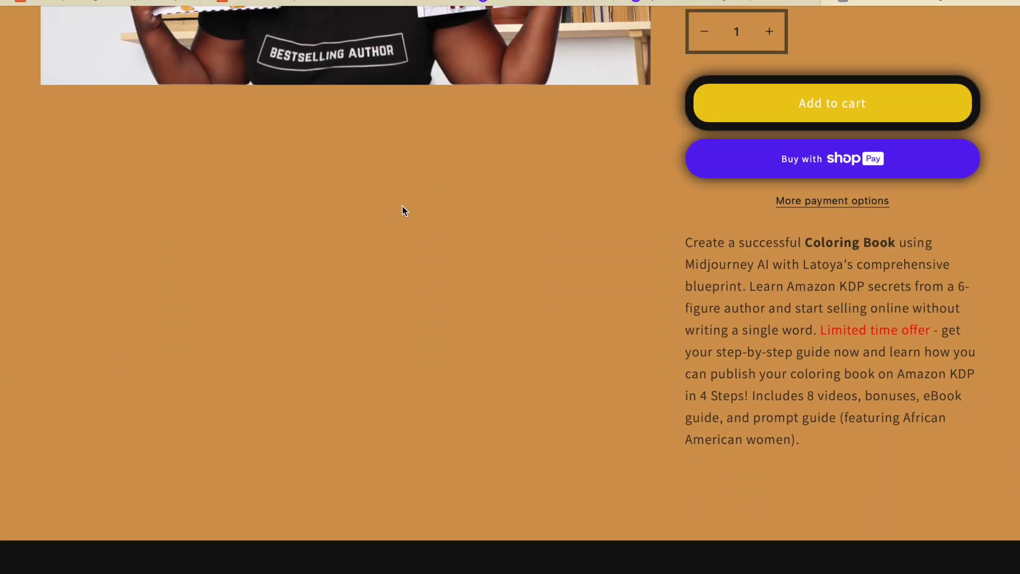
pyautogui.scroll(5, 403, 208)
pyautogui.scroll(-2, 750, 511)
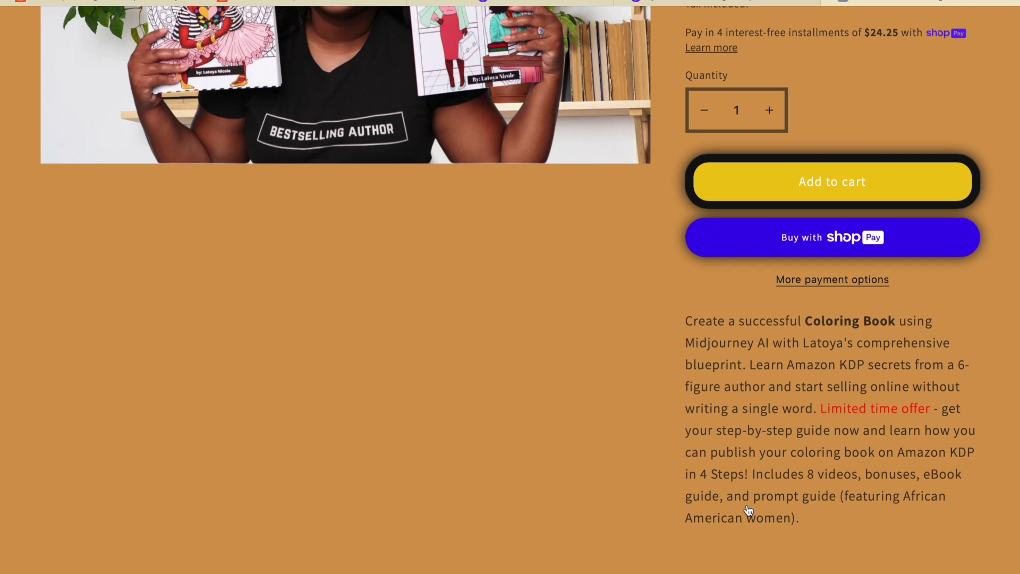
pyautogui.moveTo(786, 497); pyautogui.dragTo(846, 515)
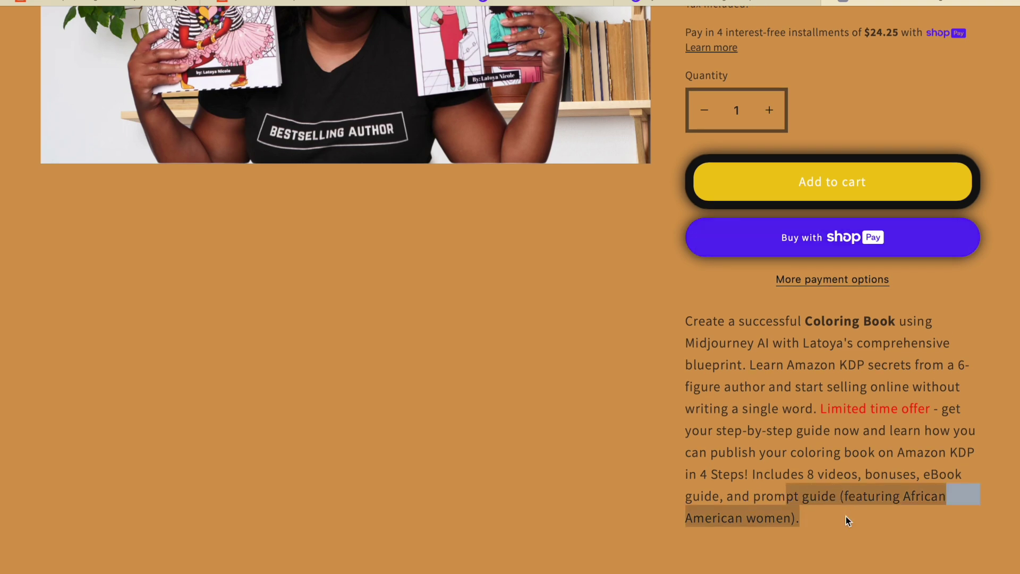
pyautogui.scroll(5, 847, 516)
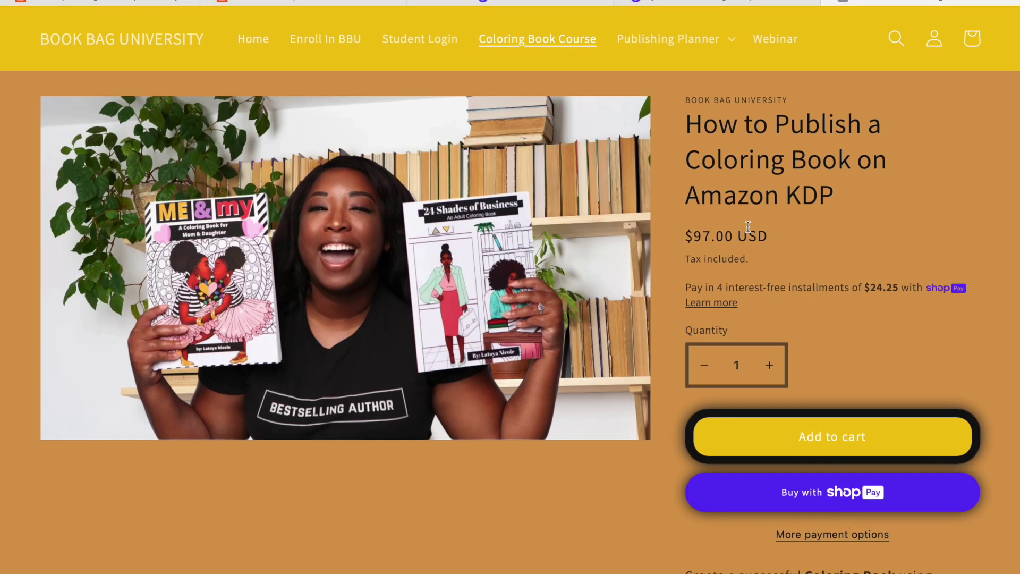